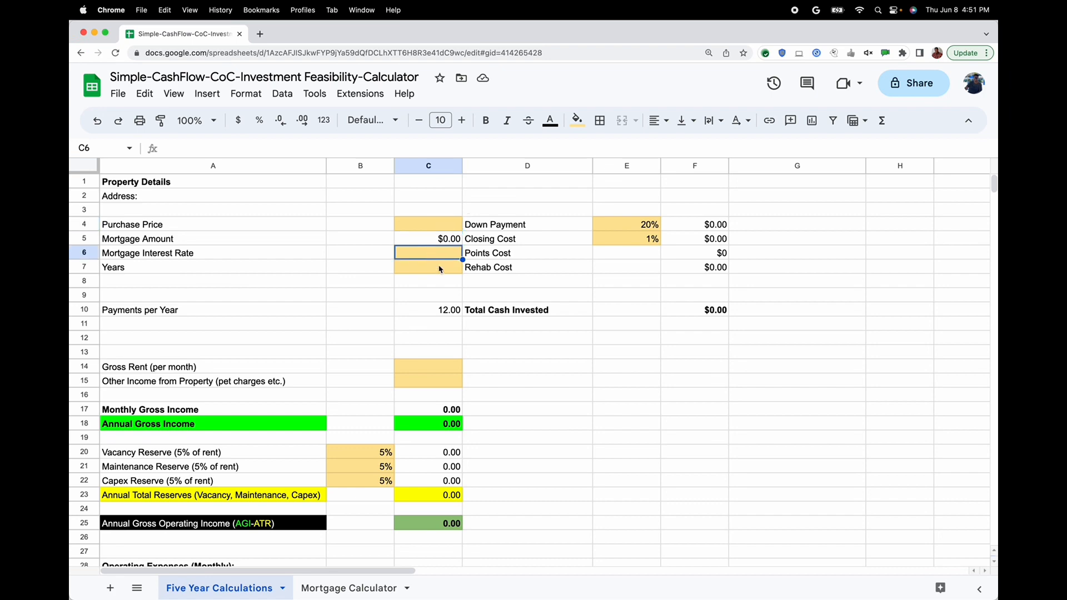
Look over the calculator's property inputs, cash flow and cash-on-cash return rows, and the Total Cash Invested entry
left_click(439, 267)
scroll(538, 386, "down", 6)
scroll(542, 388, "down", 6)
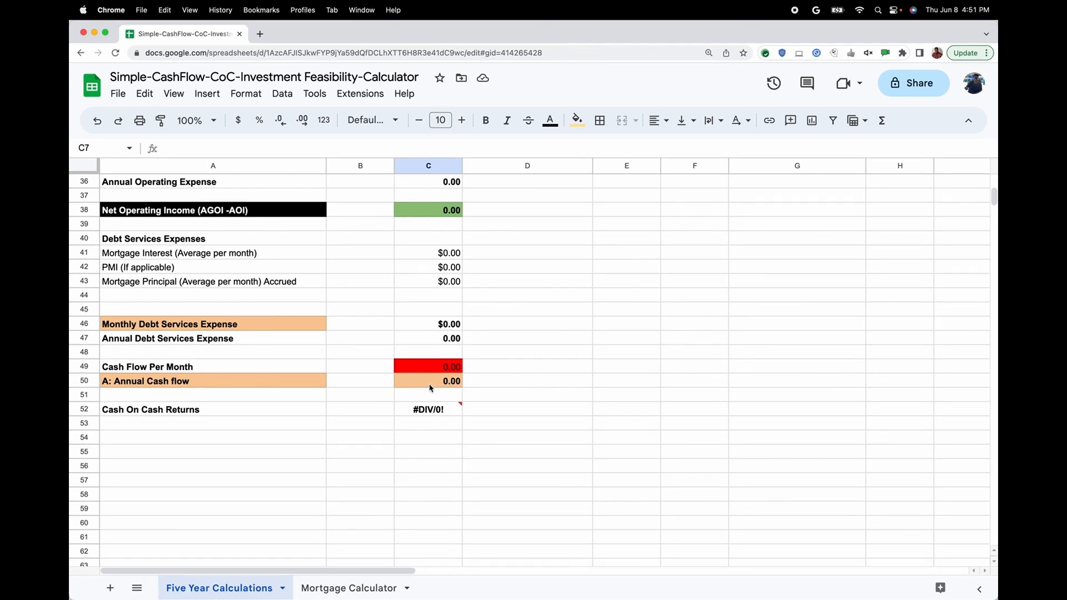
mouse_move(431, 412)
scroll(537, 363, "up", 10)
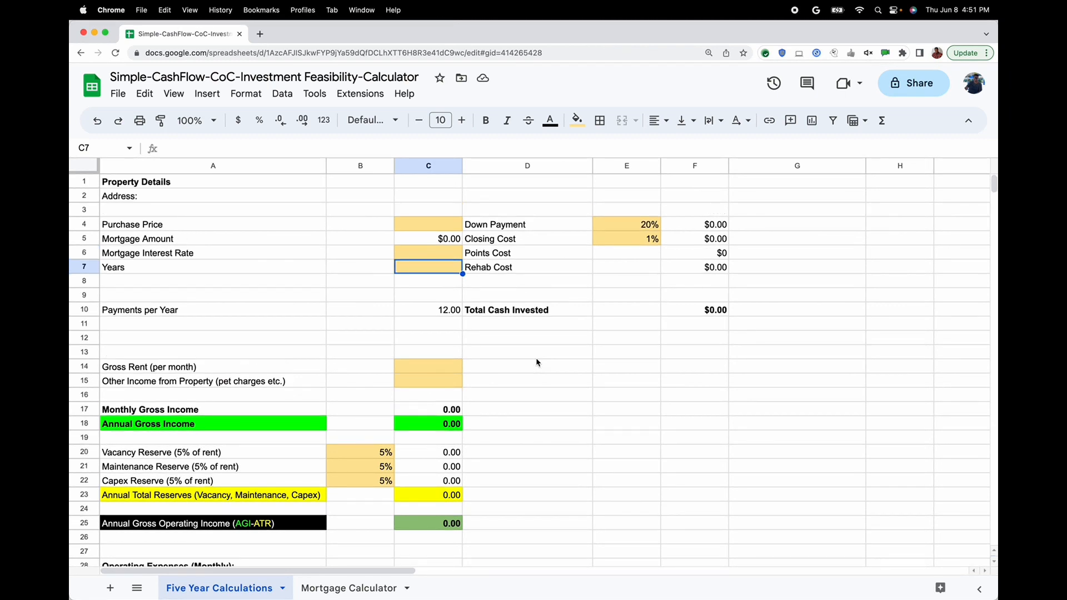
left_click(549, 309)
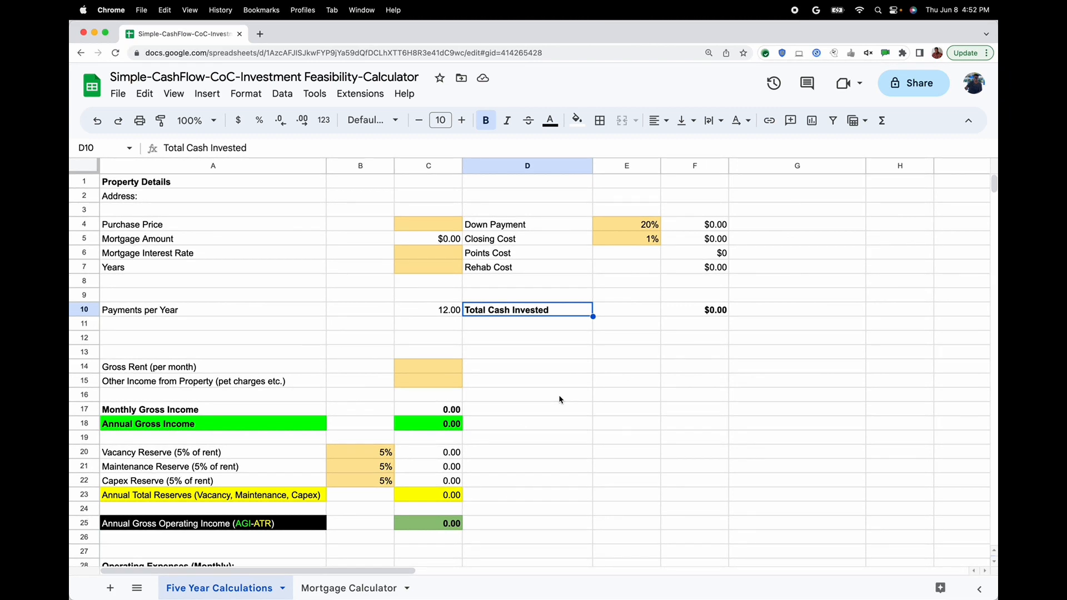
Complete the Address line under Property Details with the property's street address, city and state
left_click(237, 197)
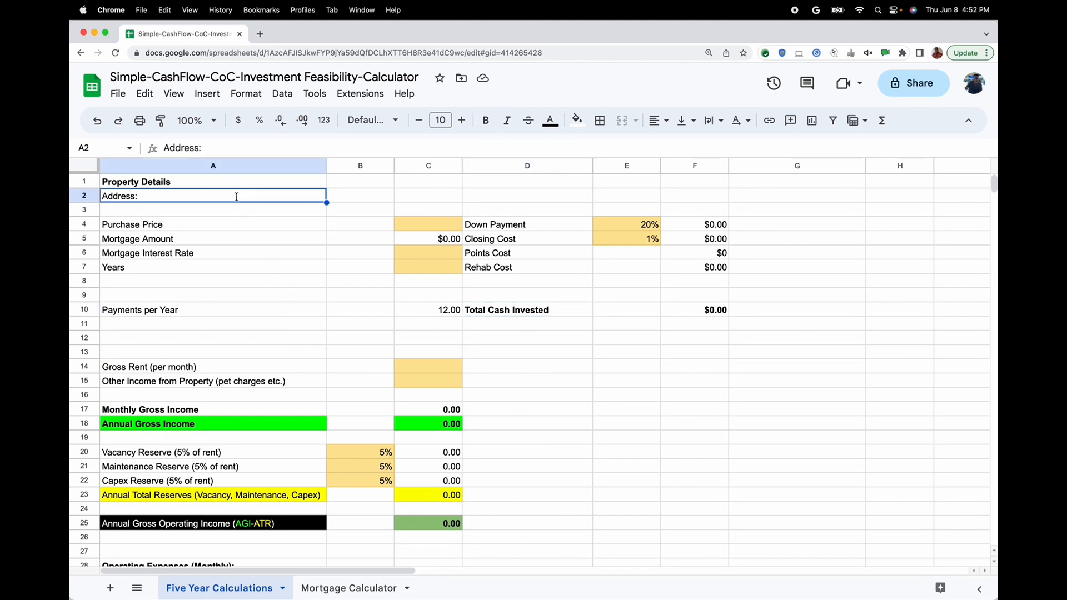
double_click(237, 197)
type("123")
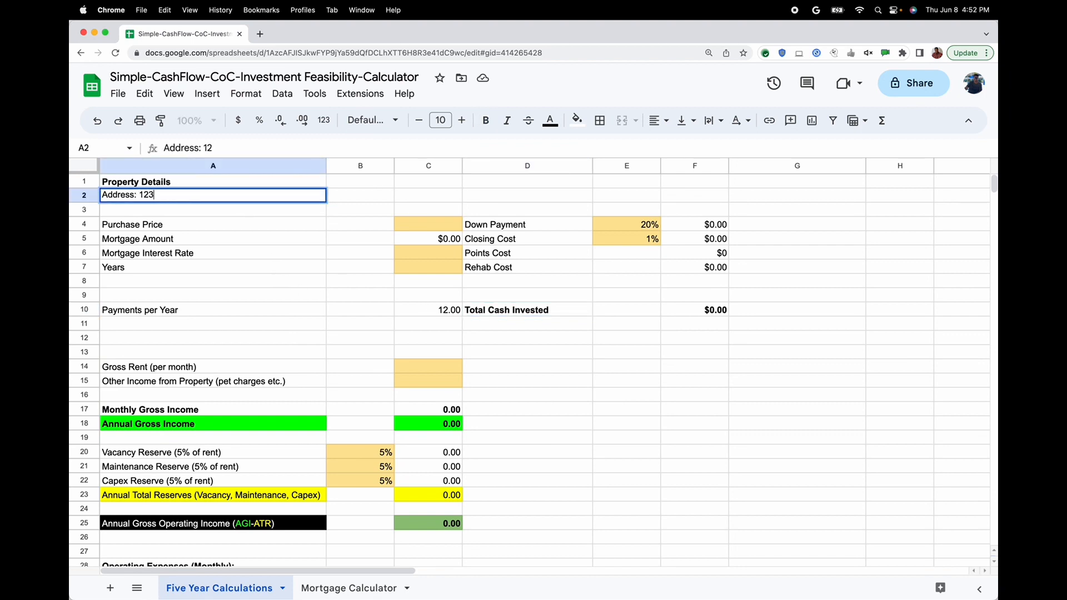
type(" Main St, Cinci")
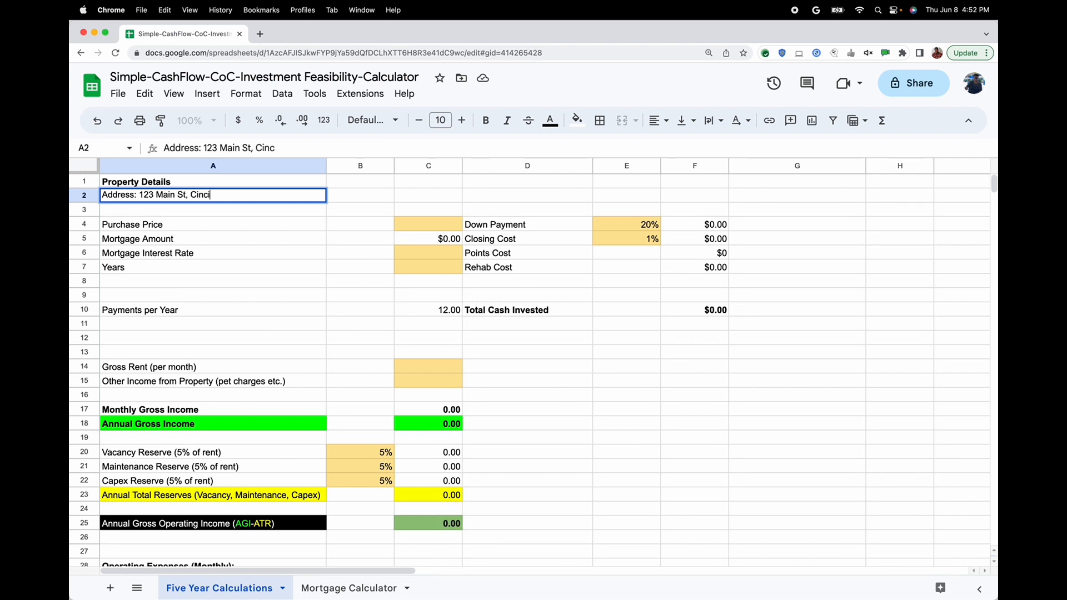
type("nnati, OH")
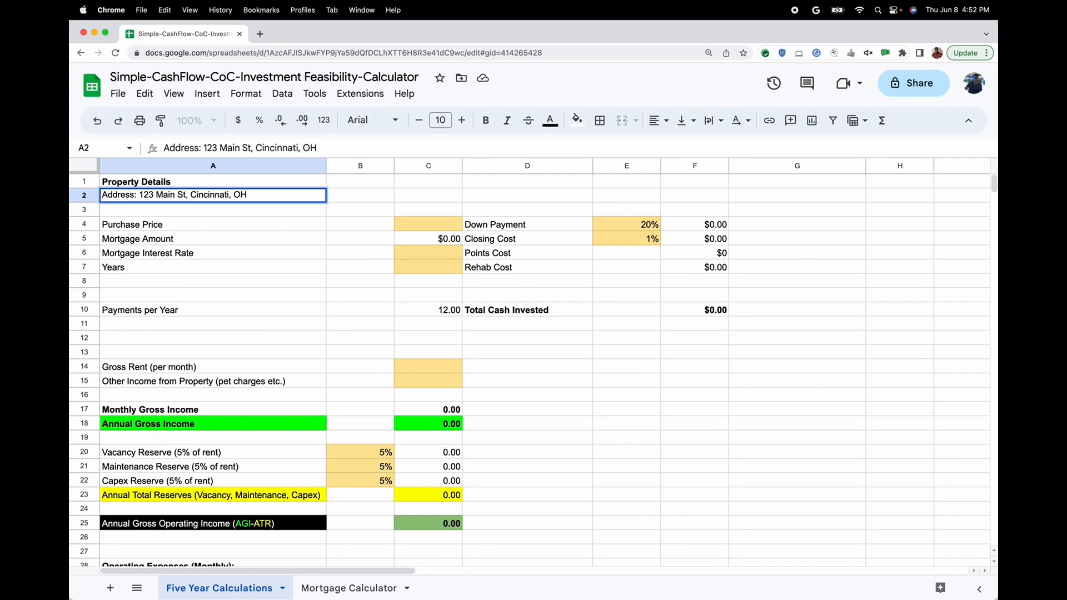
key("Return")
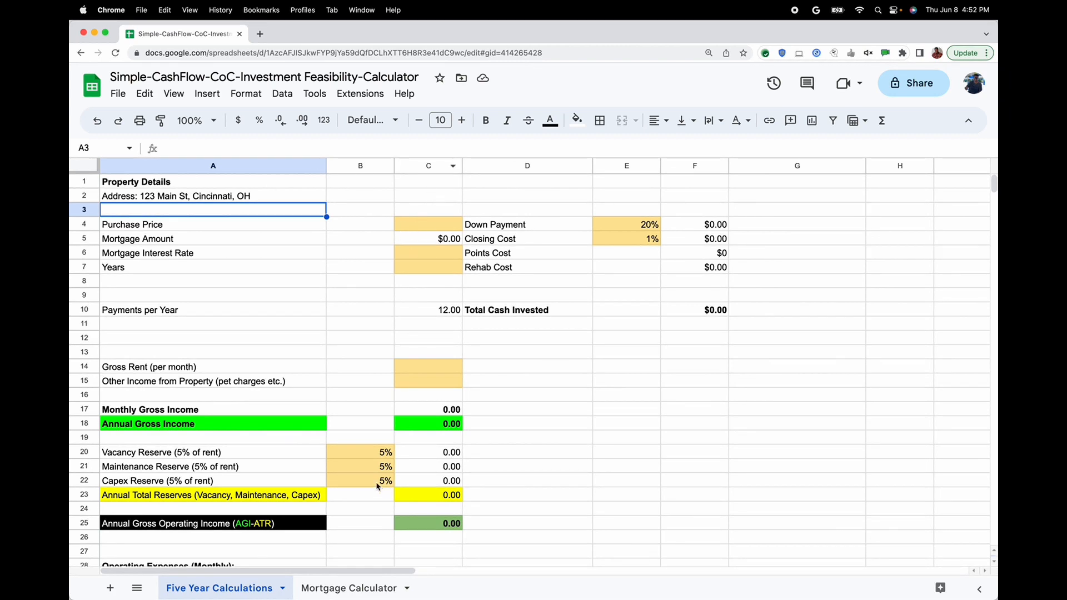
Set the Purchase Price in cell C4 to 300000
left_click(427, 229)
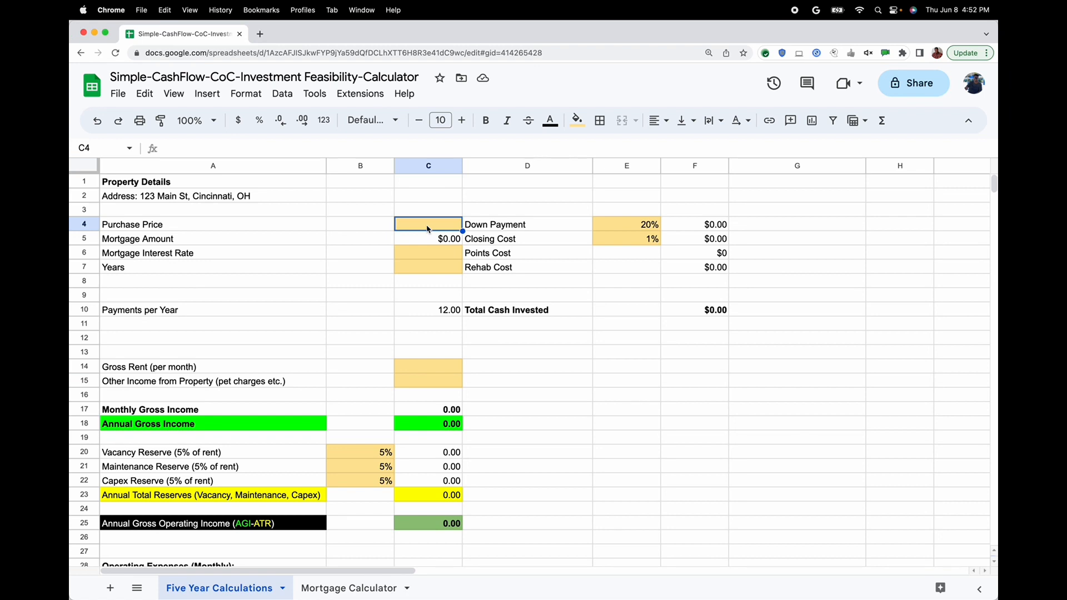
type("300000")
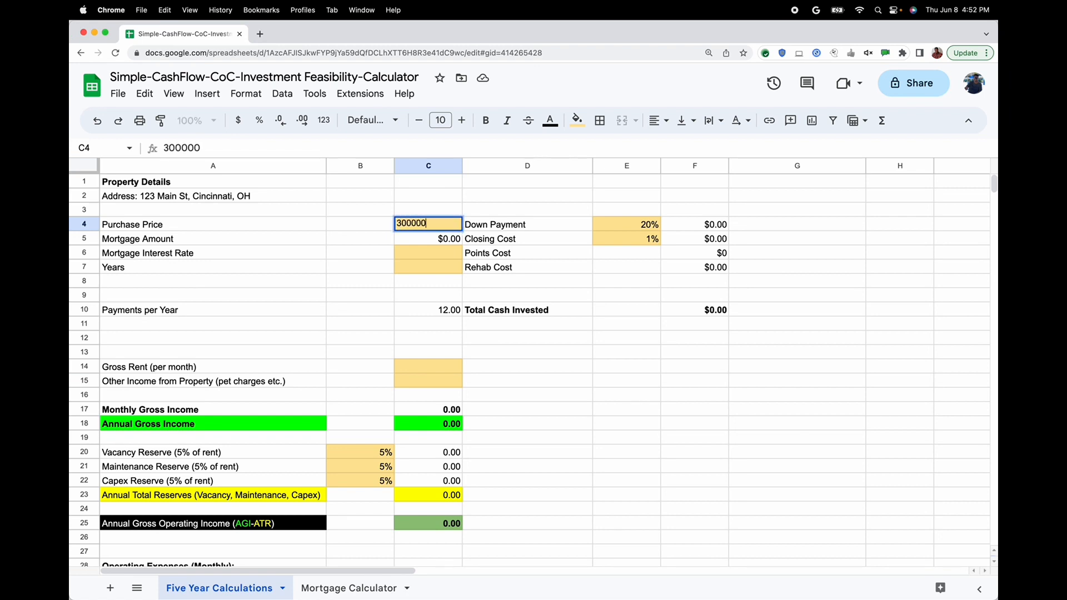
key("Return")
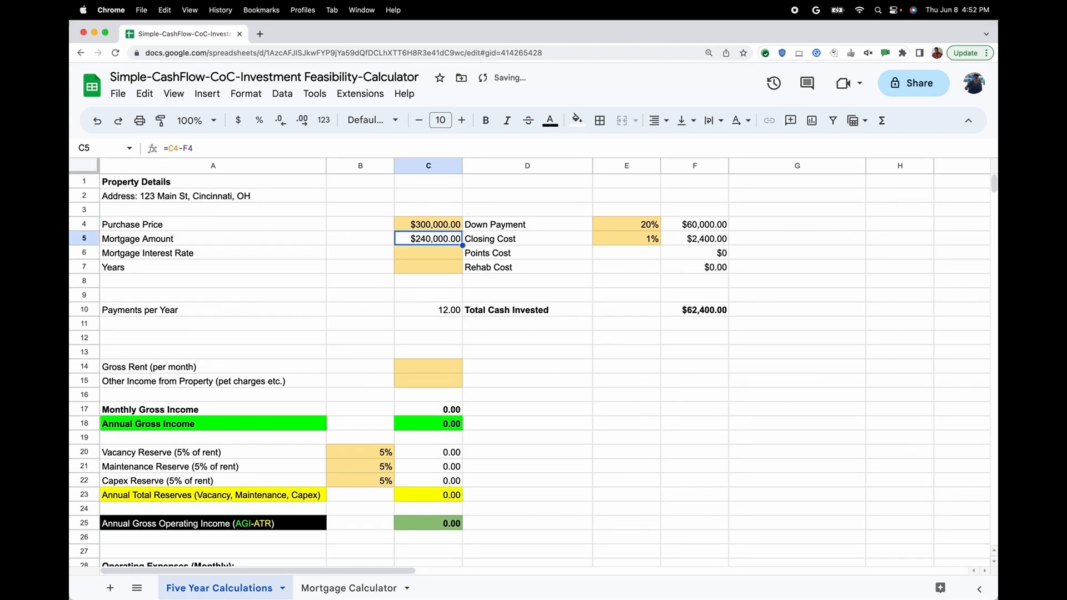
Try a down payment of 10% in cell E4 and set it back to 20%
left_click(616, 228)
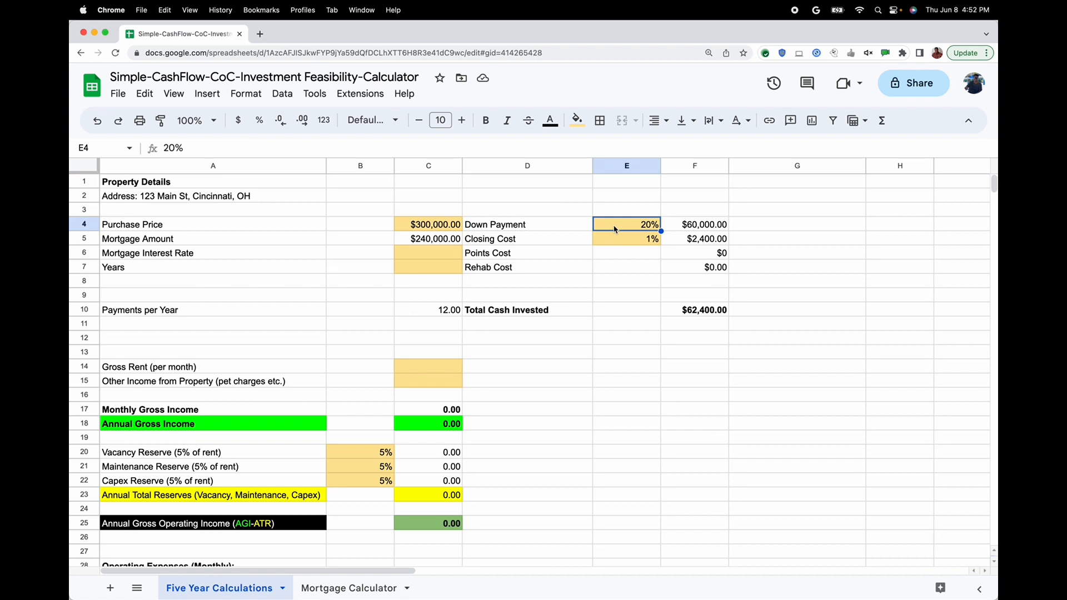
type("10")
key("Return")
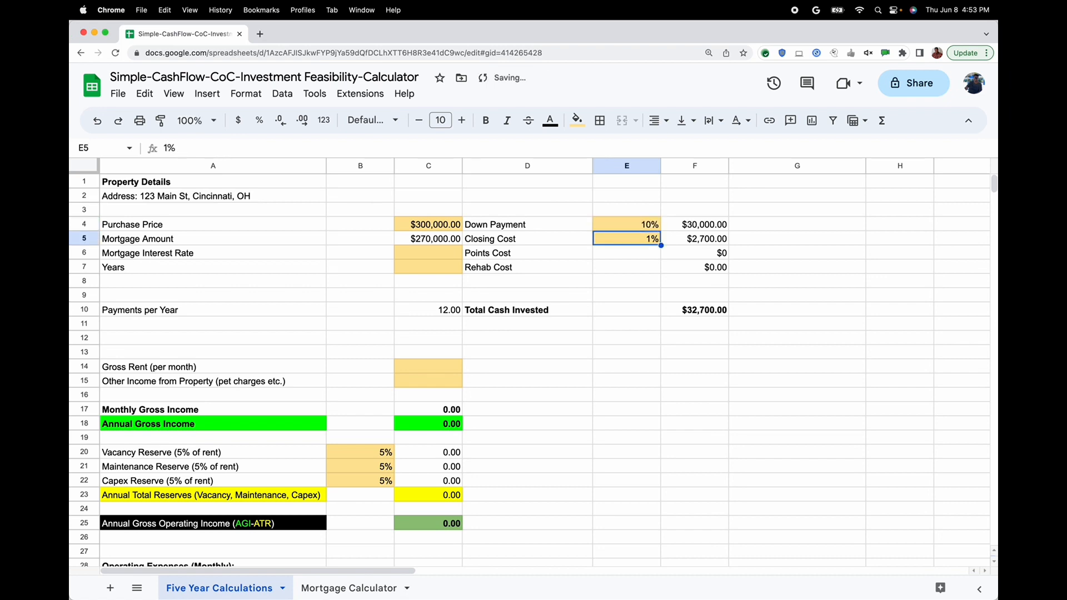
left_click(627, 225)
type("20")
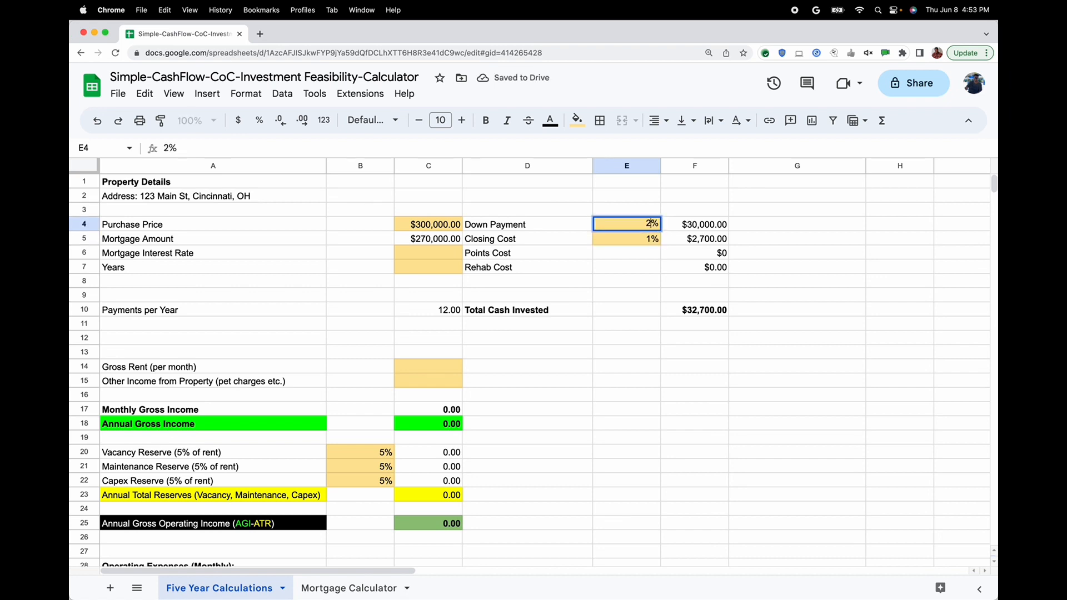
key("Return")
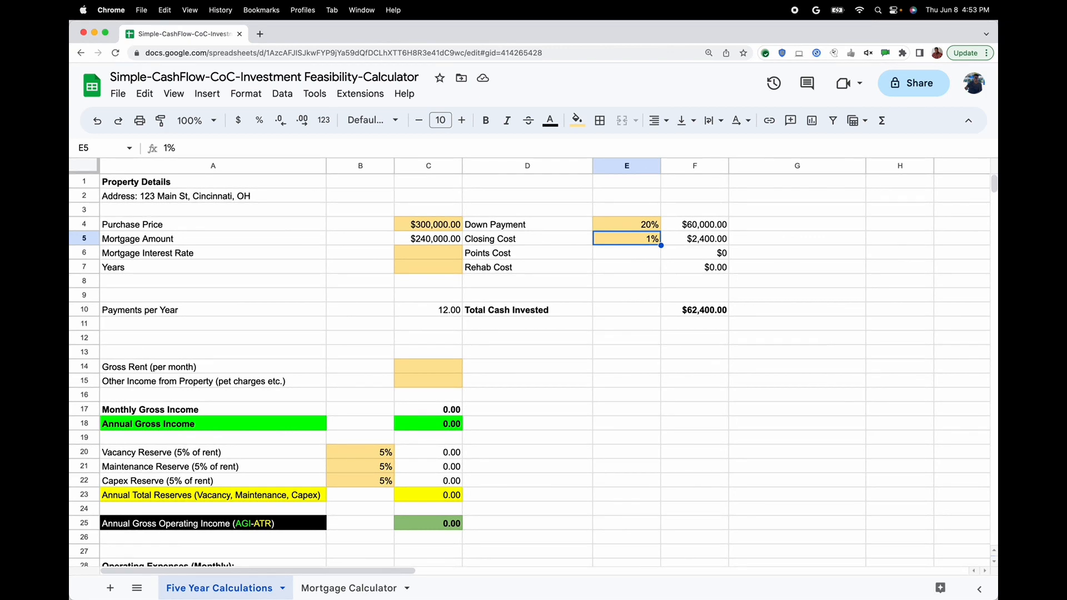
Review the points cost, rehab cost, down payment and closing cost amounts, plus the purchase price and mortgage amount cells
key("Down")
key("Right")
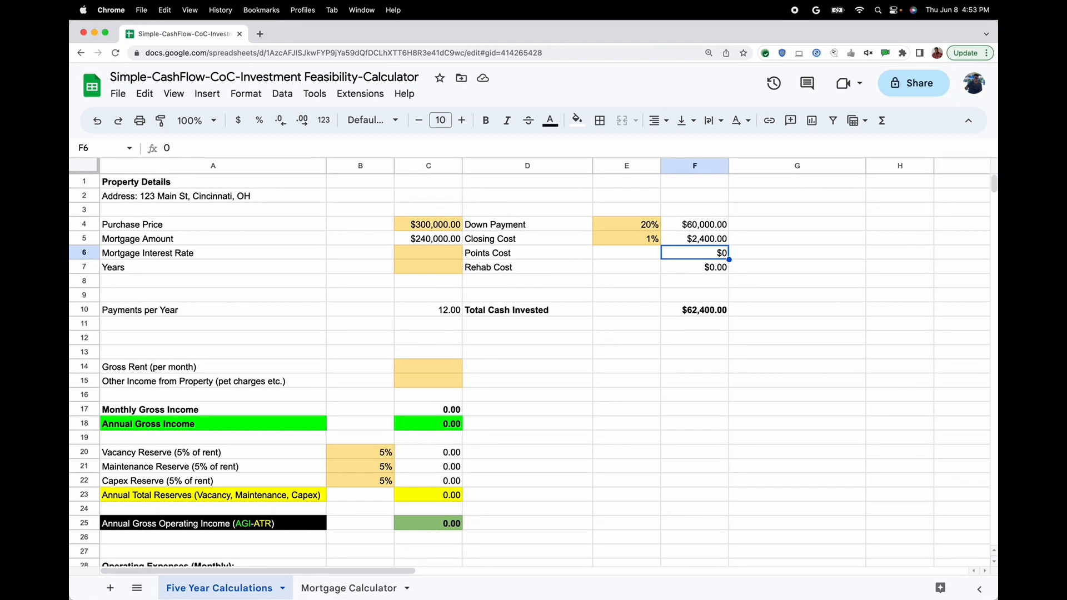
left_click(694, 267)
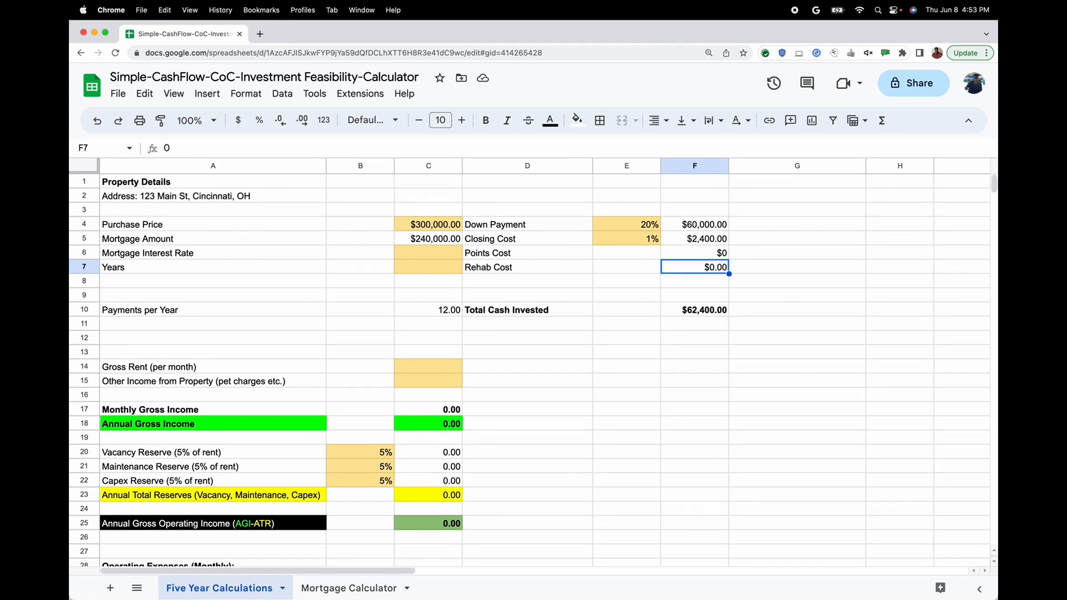
key("Up")
key("Up")
key("Up")
key("Down")
key("Down")
key("Down")
key("Left")
key("Left")
key("Left")
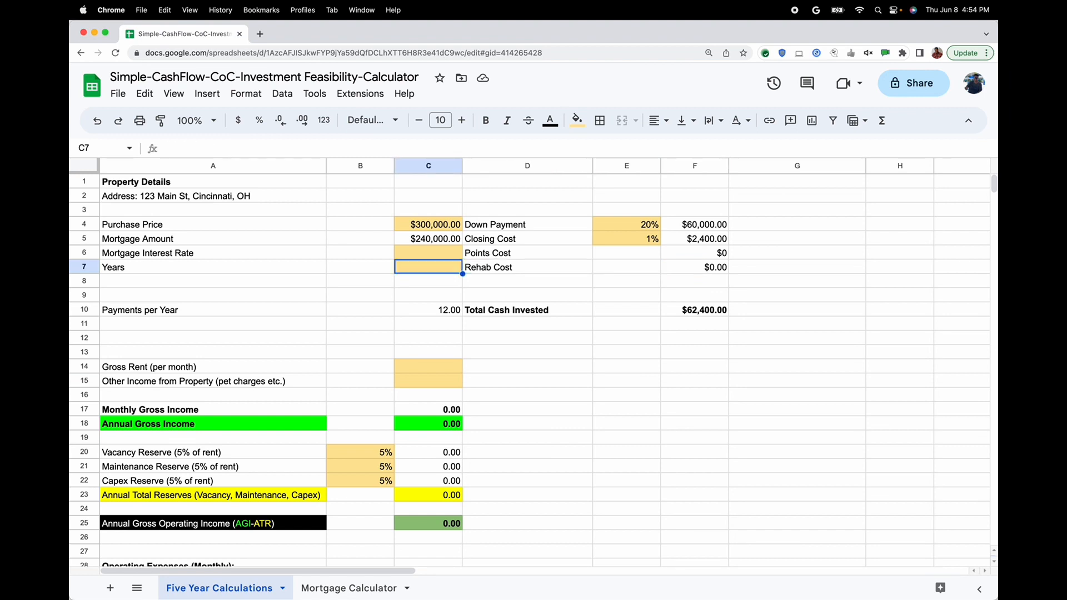
key("Up")
key("Up")
key("Up")
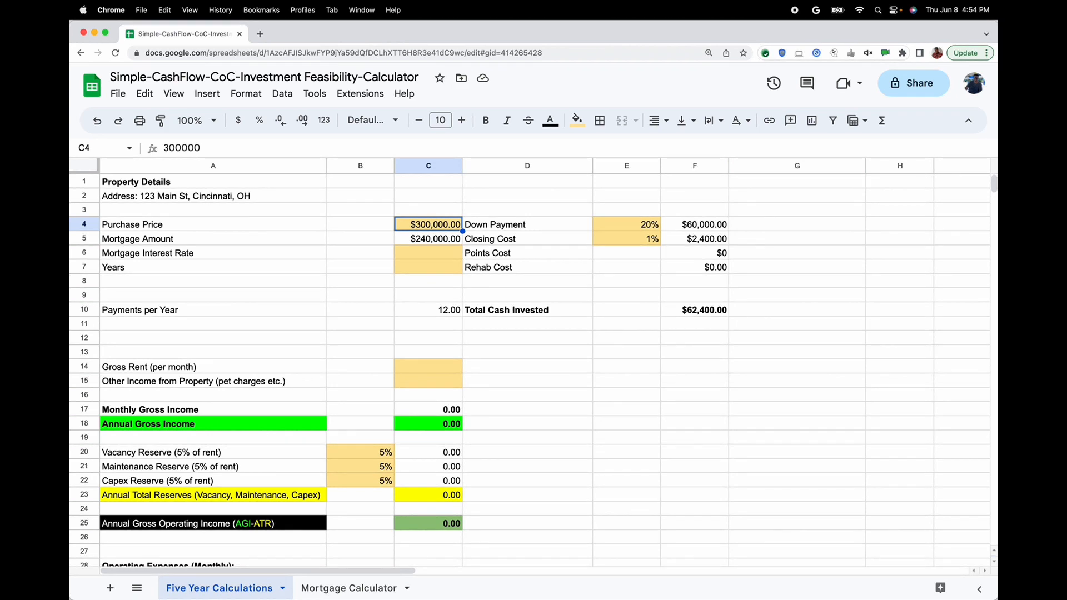
key("Down")
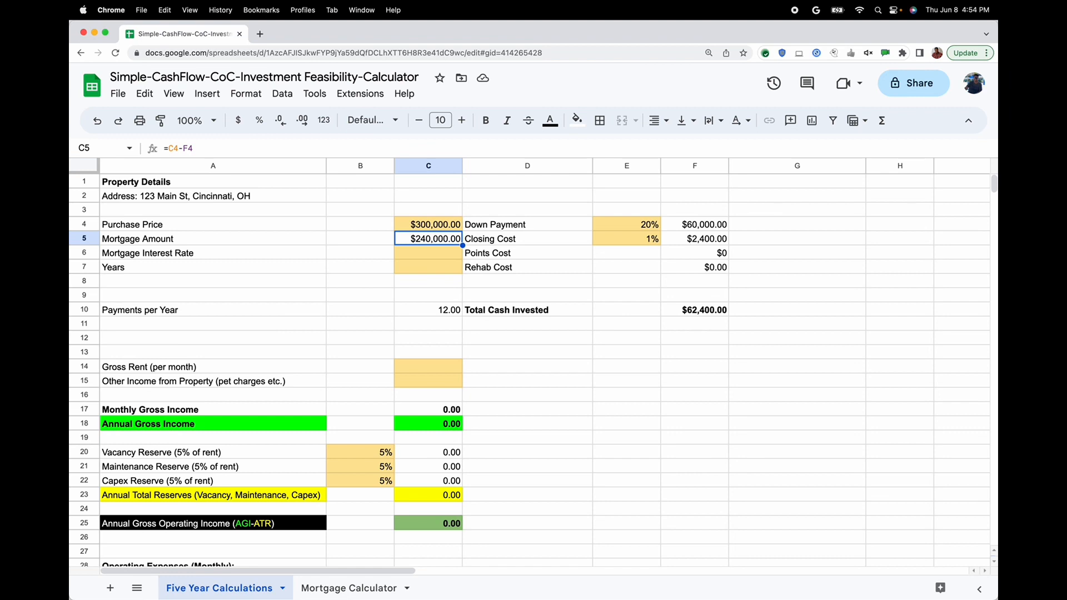
Set the Mortgage Interest Rate to 7% and the loan term to 30 years
left_click(427, 253)
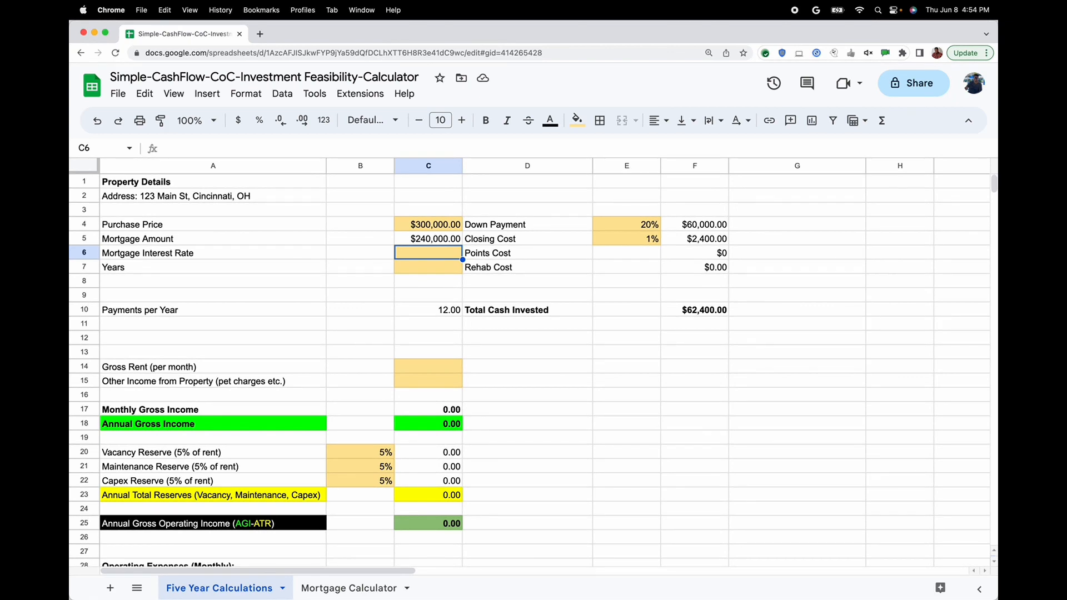
type("7")
key("Return")
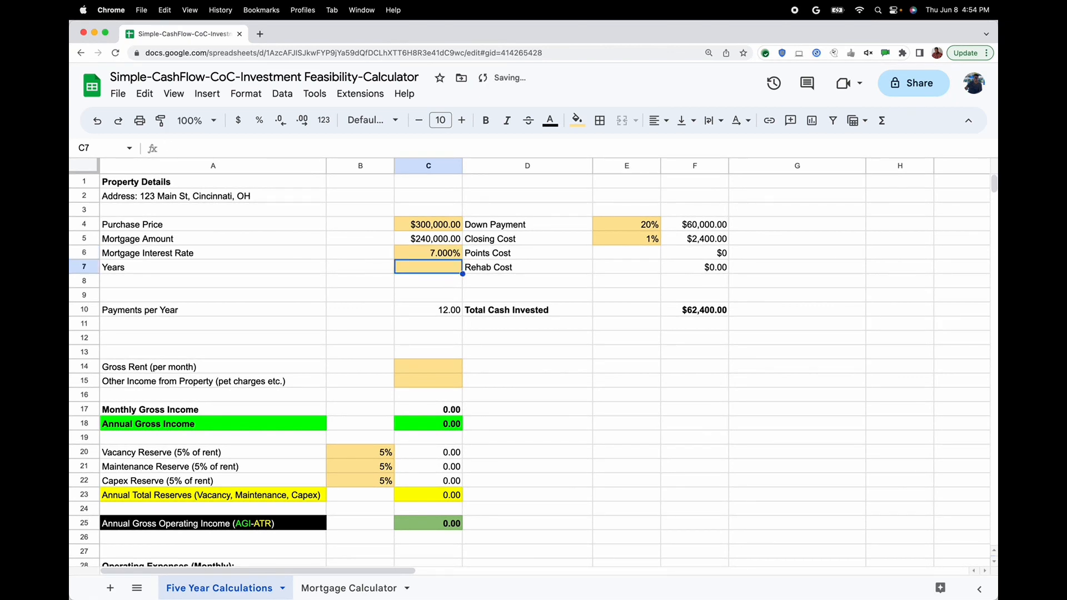
type("30")
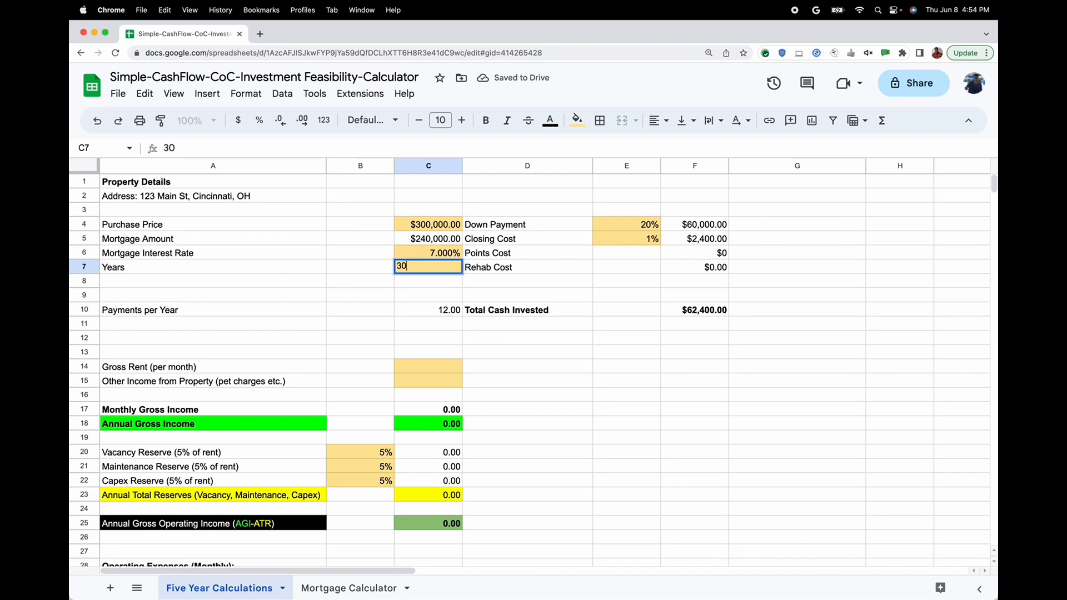
key("Return")
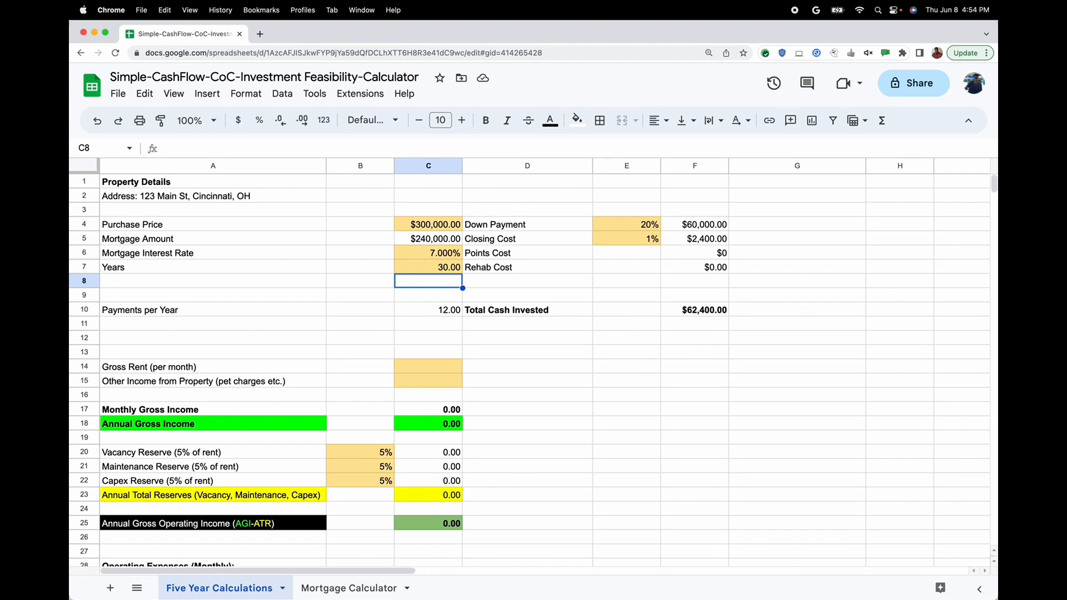
Enter 3000 as the monthly Gross Rent and 50 as Other Income from Property
key("Down")
key("Down")
key("Down")
key("Up")
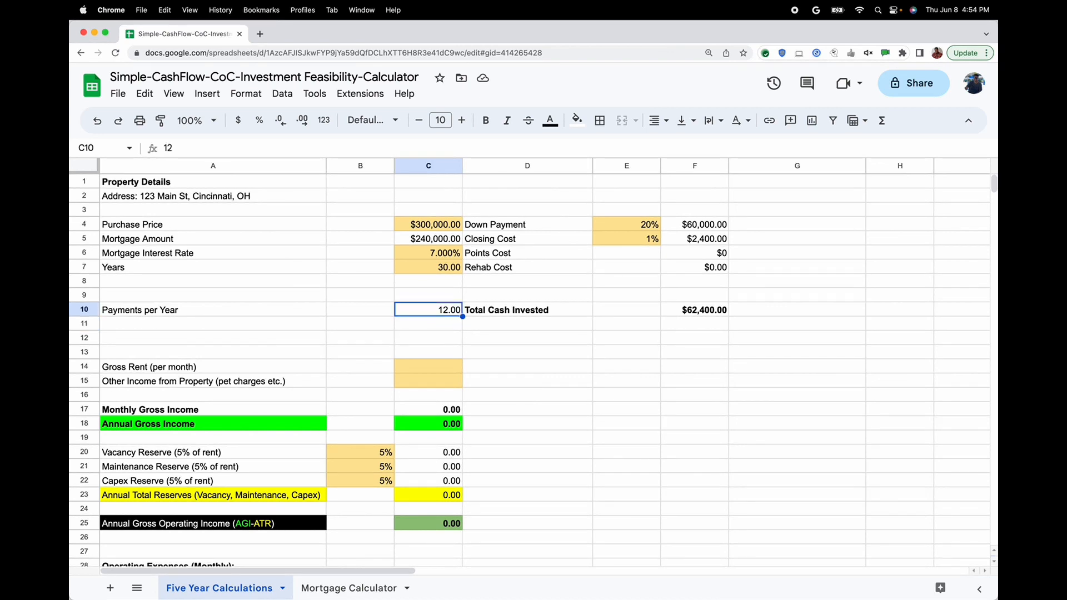
key("Down")
key("Down")
key("Down")
key("Down")
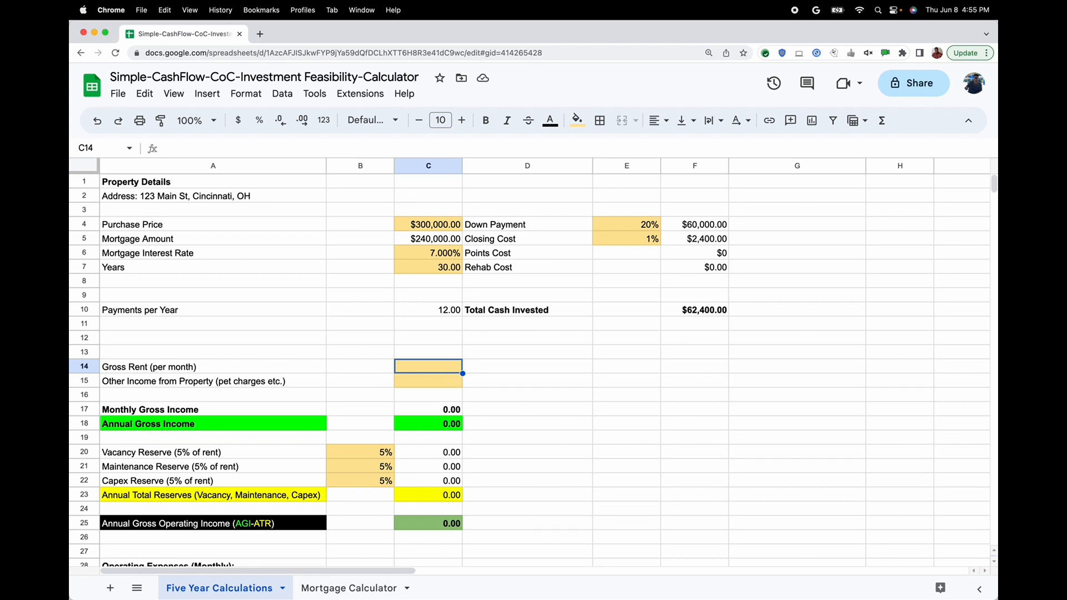
type("3000")
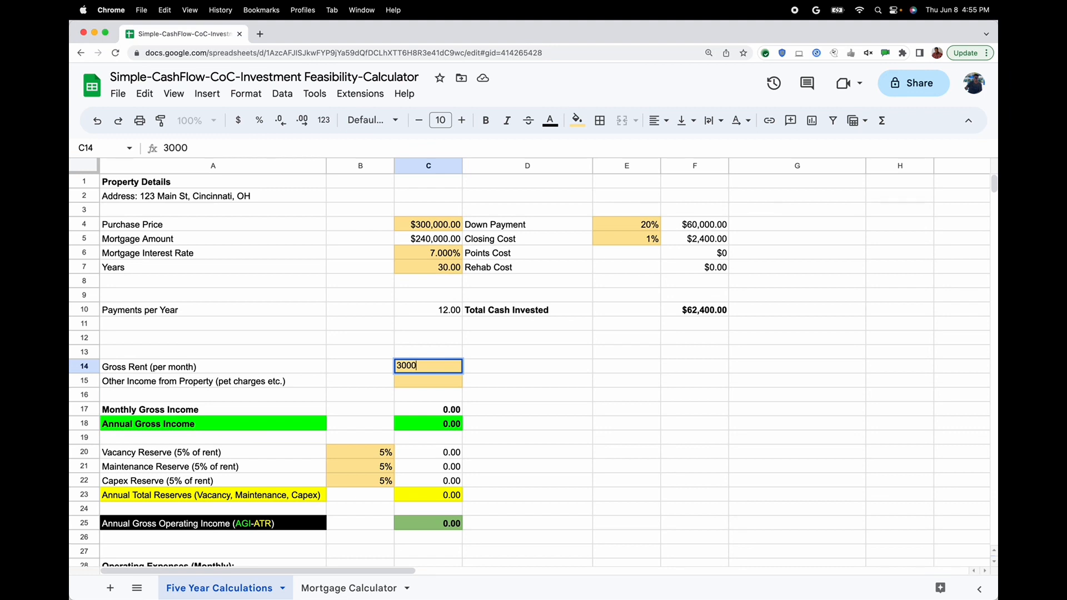
key("Return")
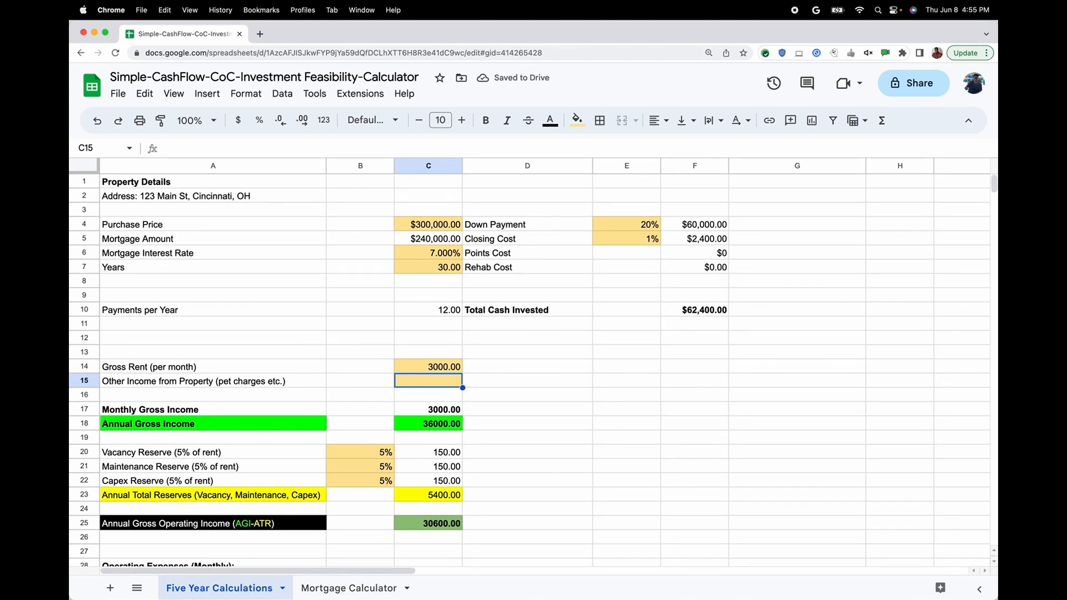
type("50")
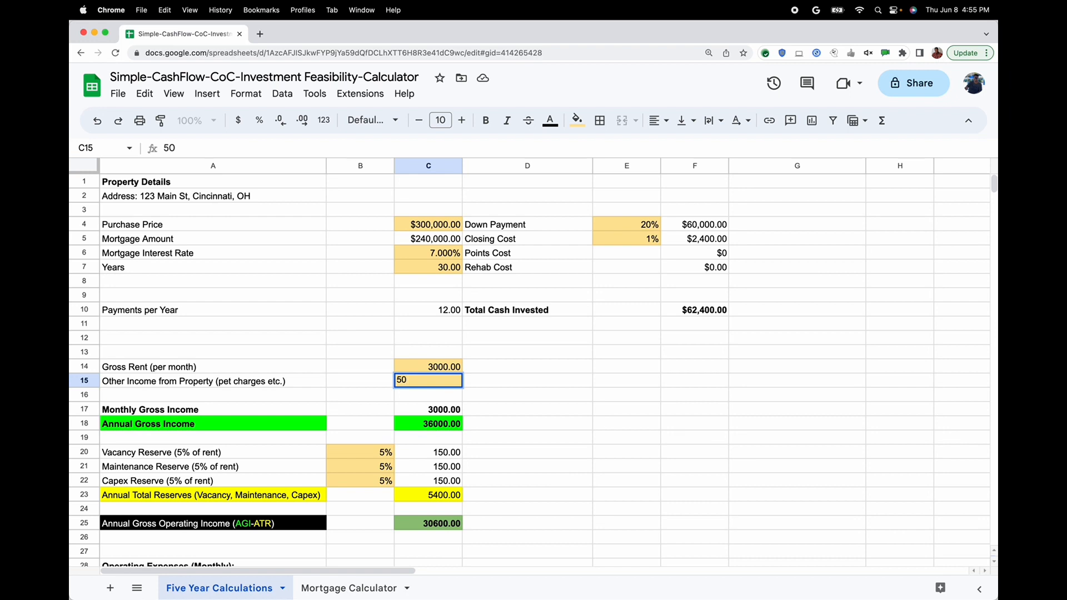
key("Return")
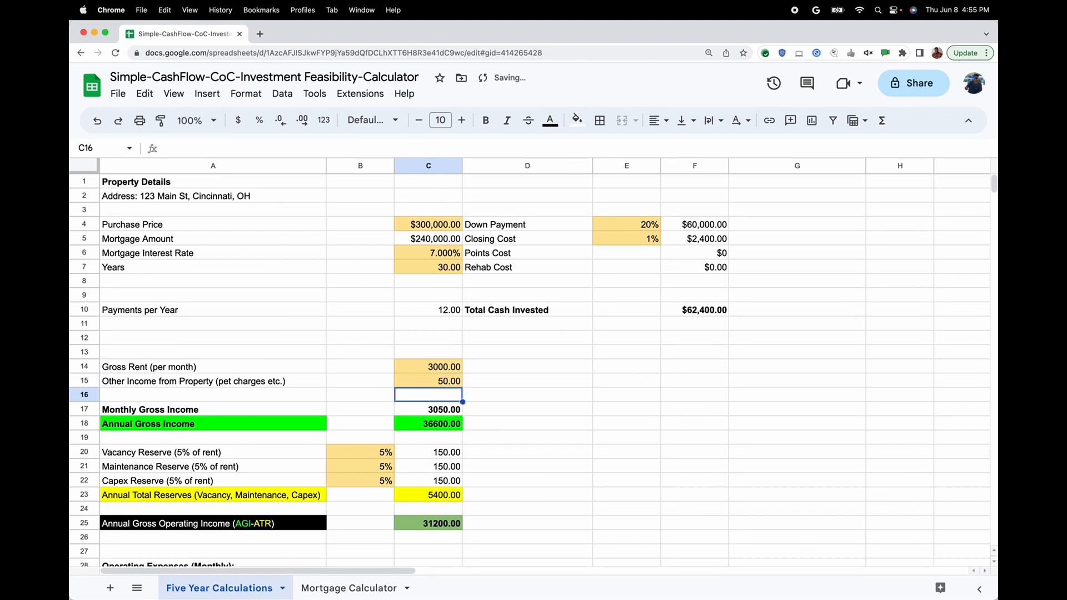
Set the Vacancy Reserve percentage in cell B20 to 3%
key("Down")
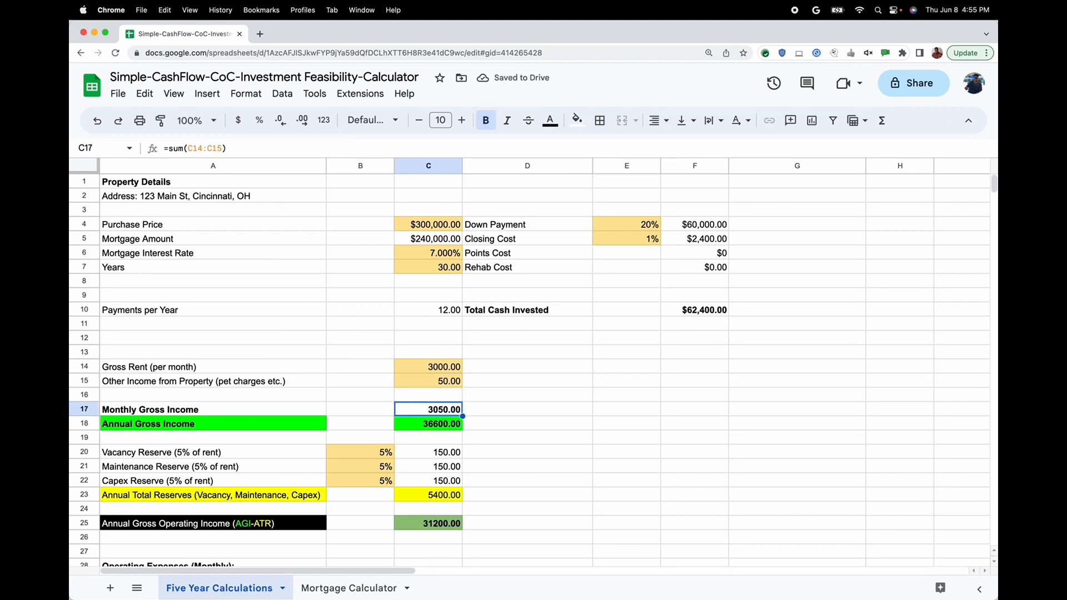
key("Down")
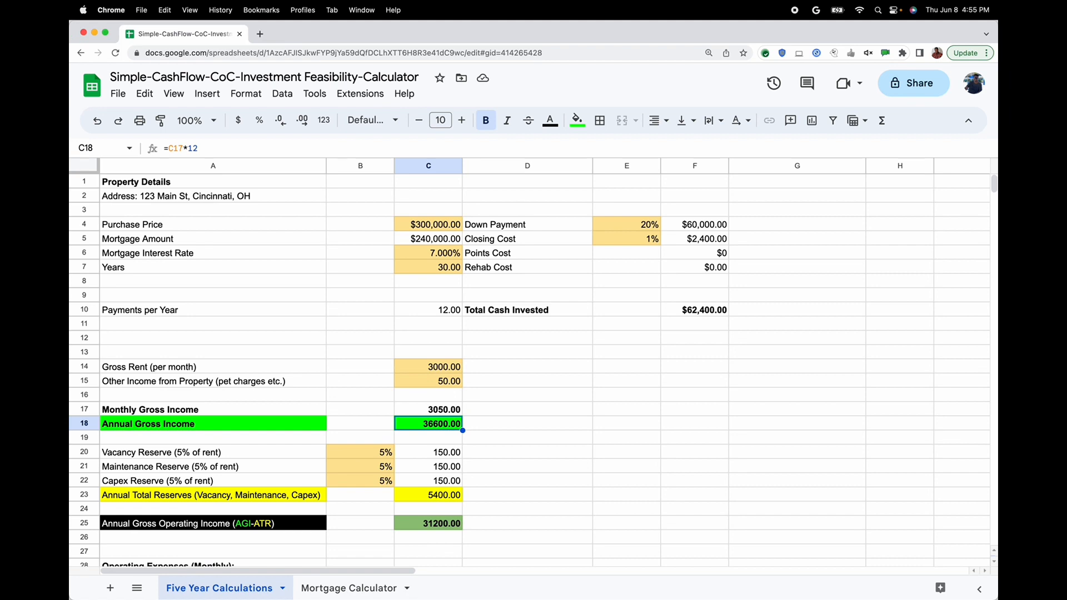
key("Down")
key("Down")
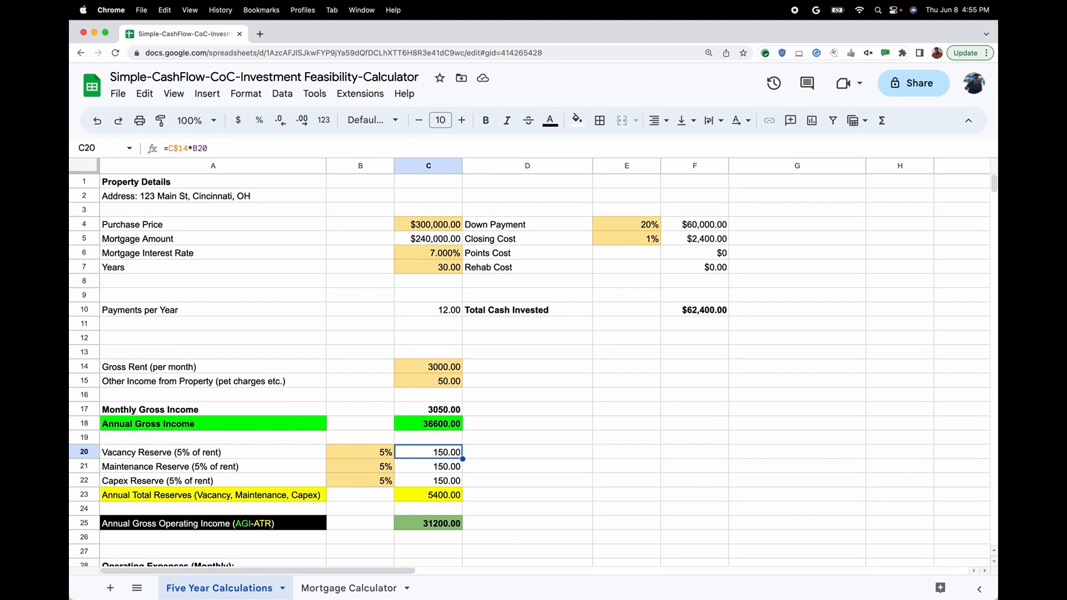
key("Left")
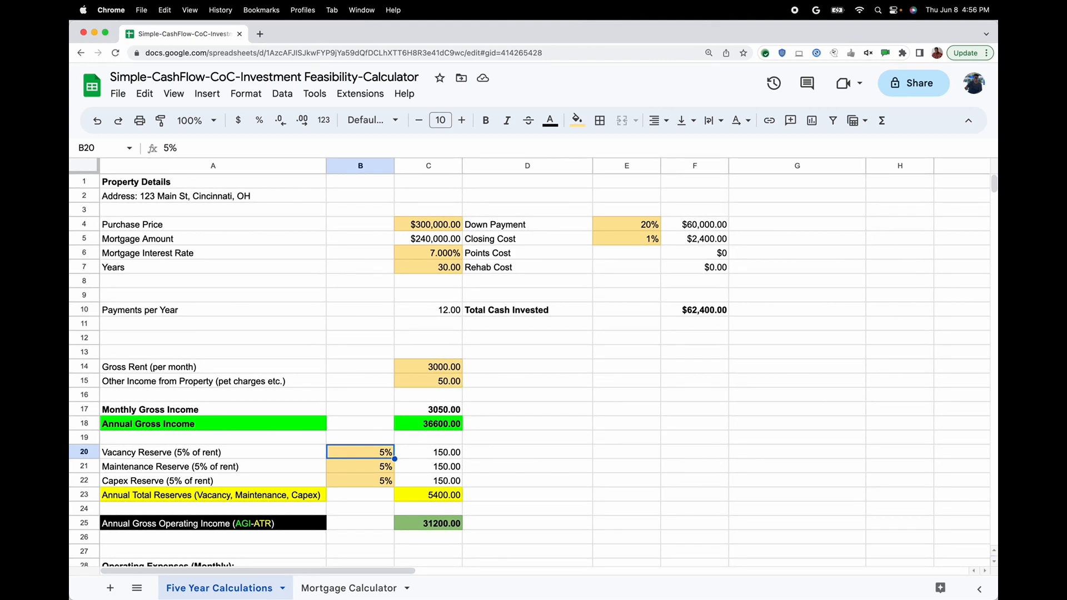
key("Down")
key("Up")
type("3")
key("Return")
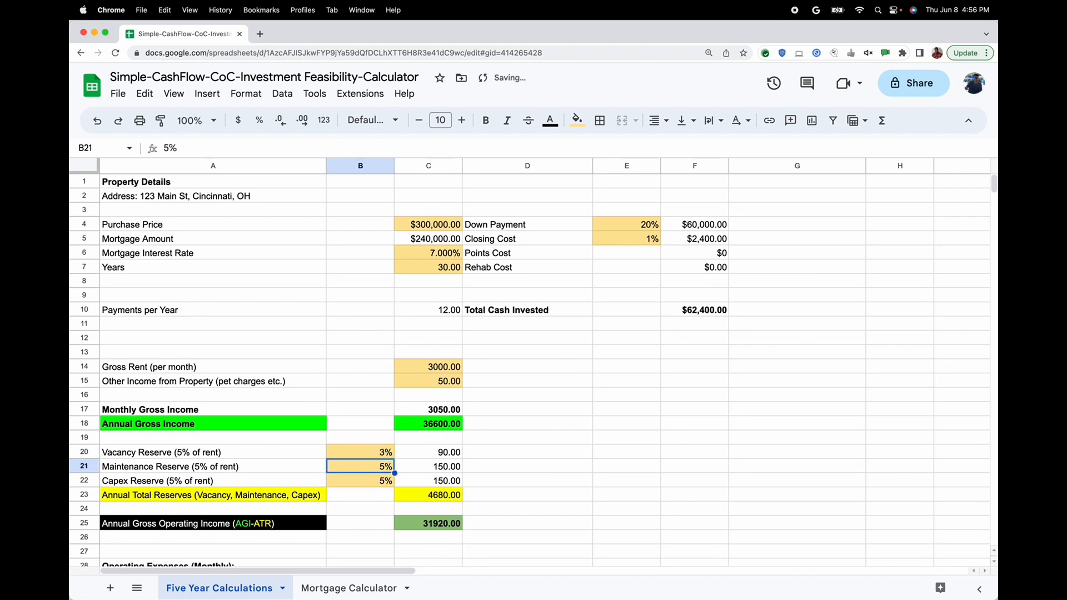
Set the Vacancy Reserve percentage back to 5%
key("Up")
type("5")
key("Return")
Review the maintenance and capex reserve percentages and the formulas for Annual Total Reserves and Annual Gross Operating Income
key("Down")
key("Up")
left_click(360, 481)
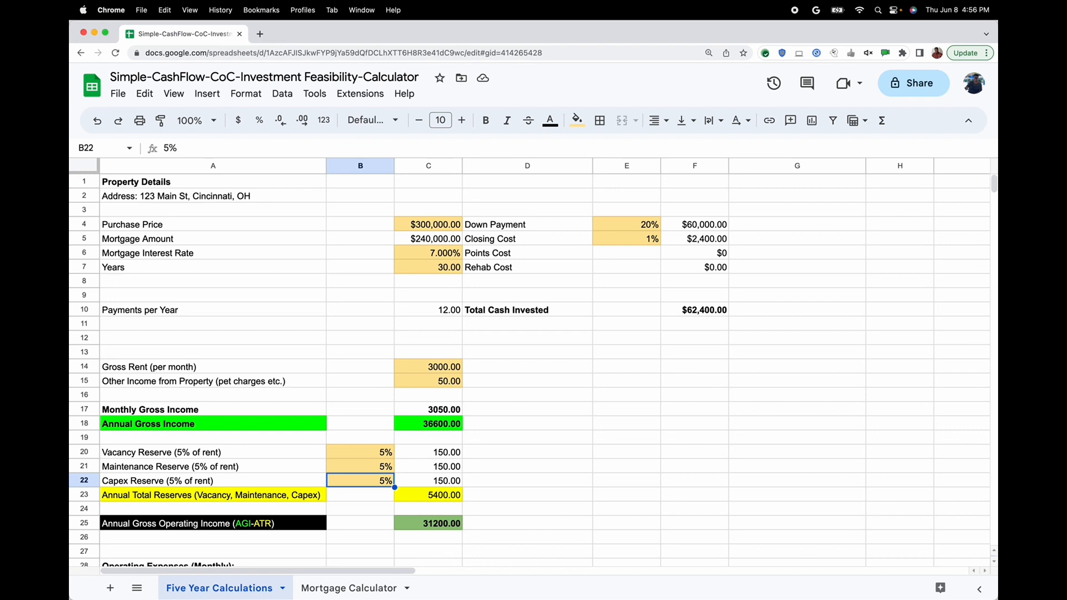
key("Down")
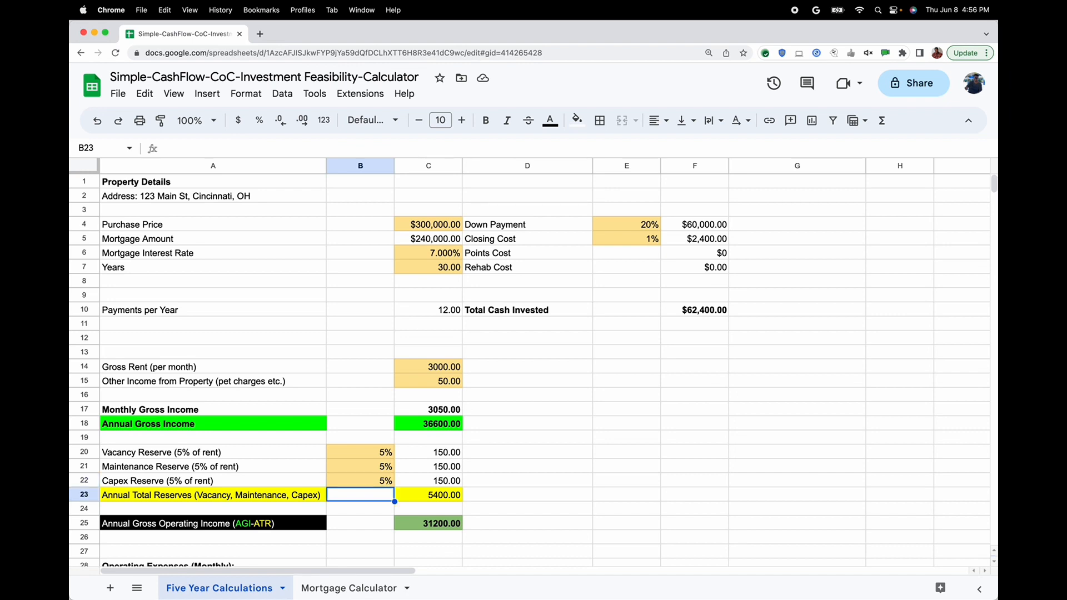
key("Right")
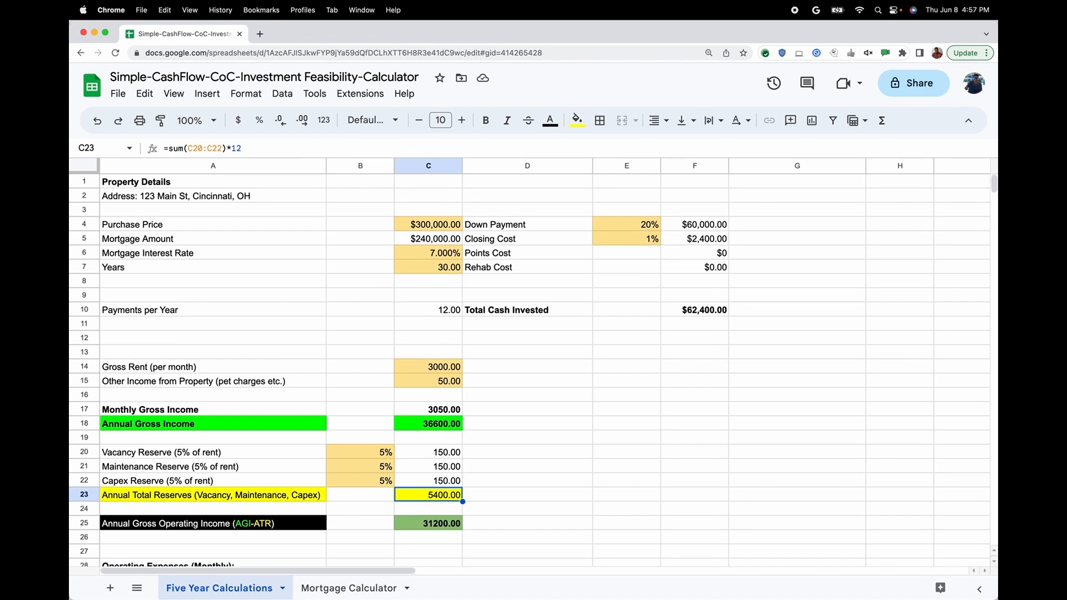
key("Down")
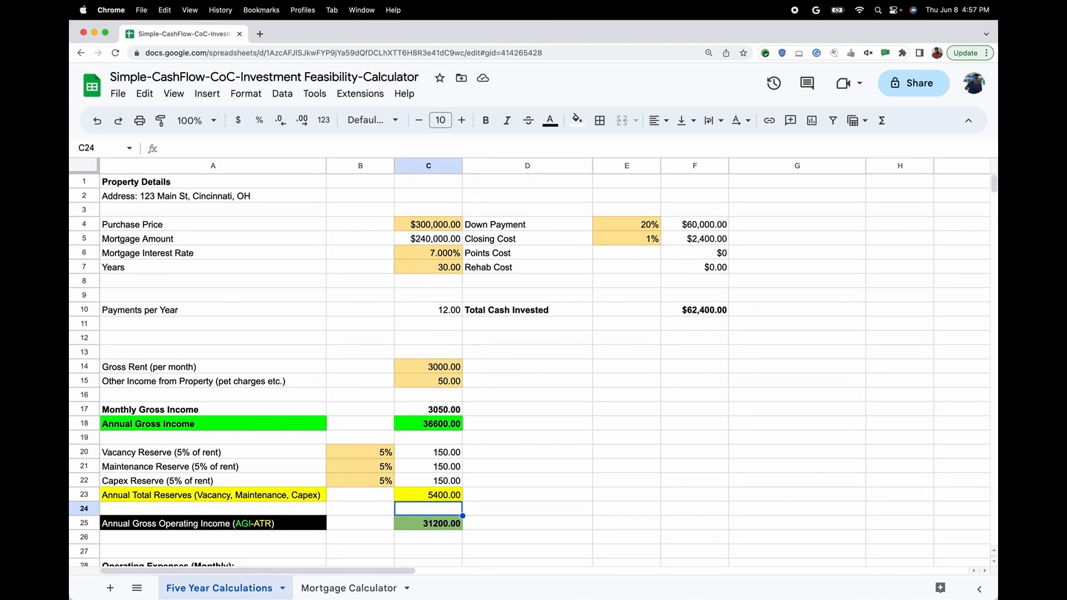
key("Down")
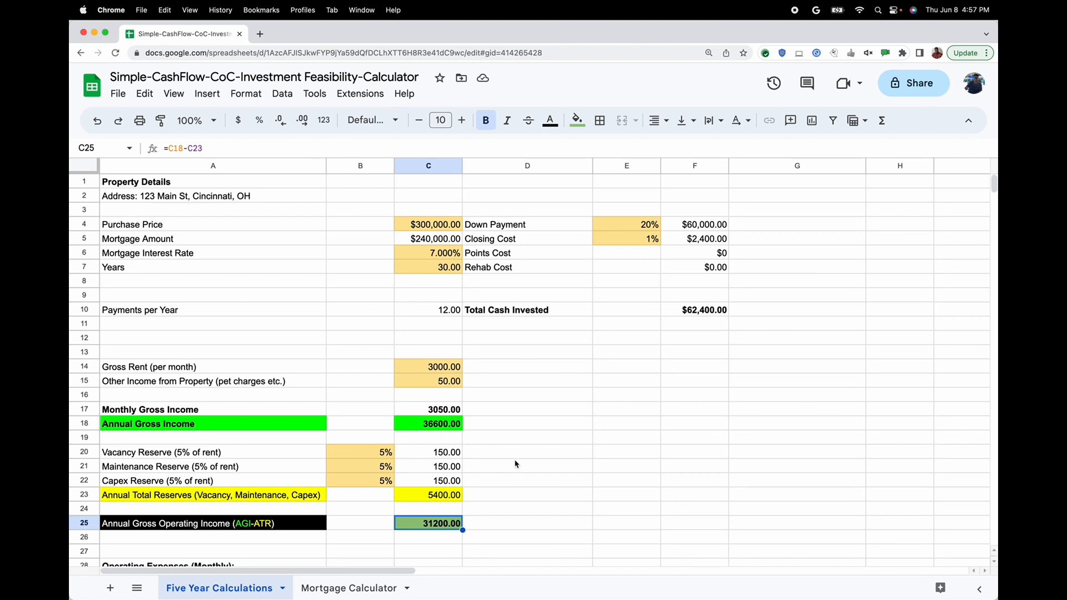
Under Operating Expenses (Monthly), enter 500 for Property Taxes and 100 for Property Insurance
scroll(516, 465, "down", 3)
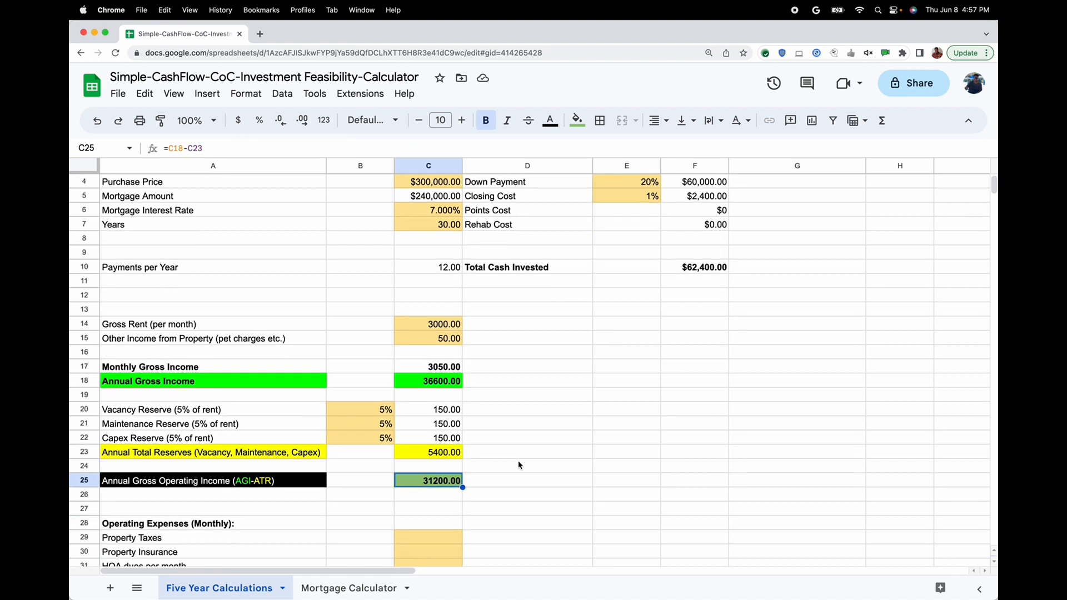
scroll(519, 465, "down", 5)
scroll(518, 465, "down", 3)
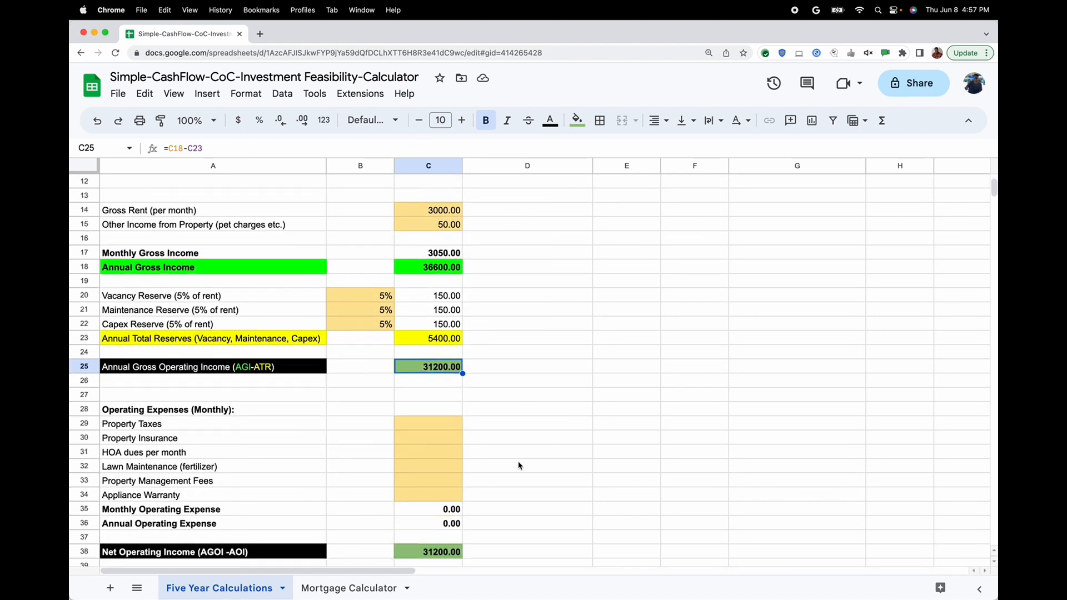
left_click(413, 429)
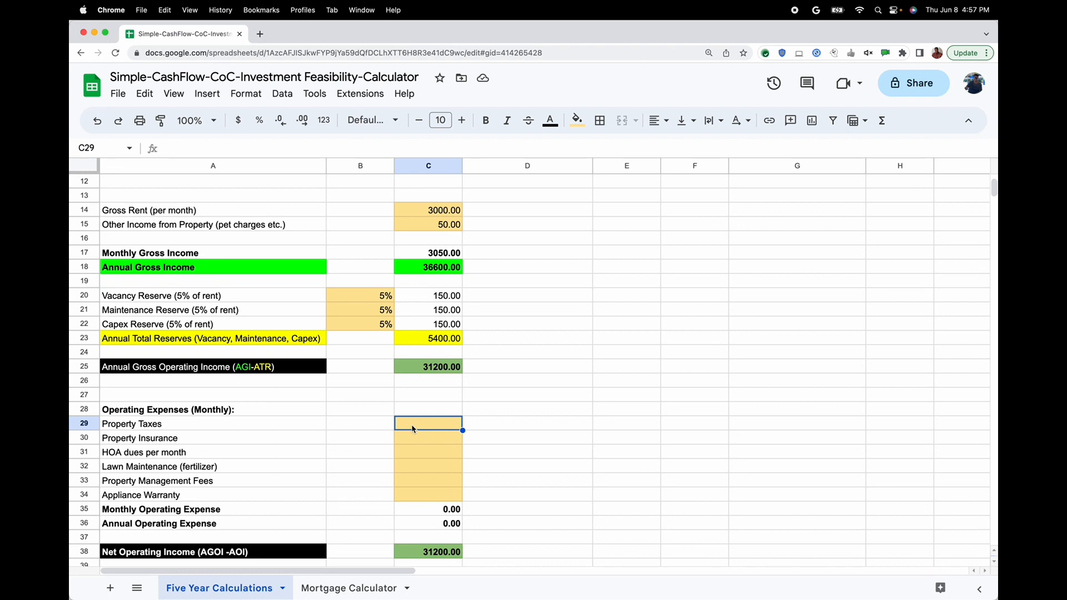
type("500")
key("Return")
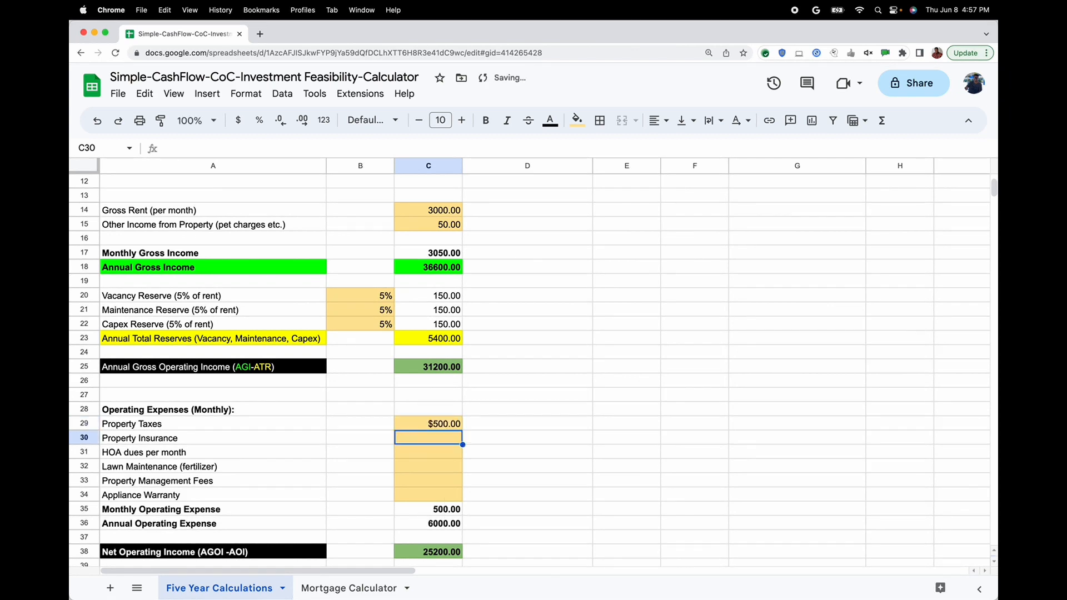
type("100")
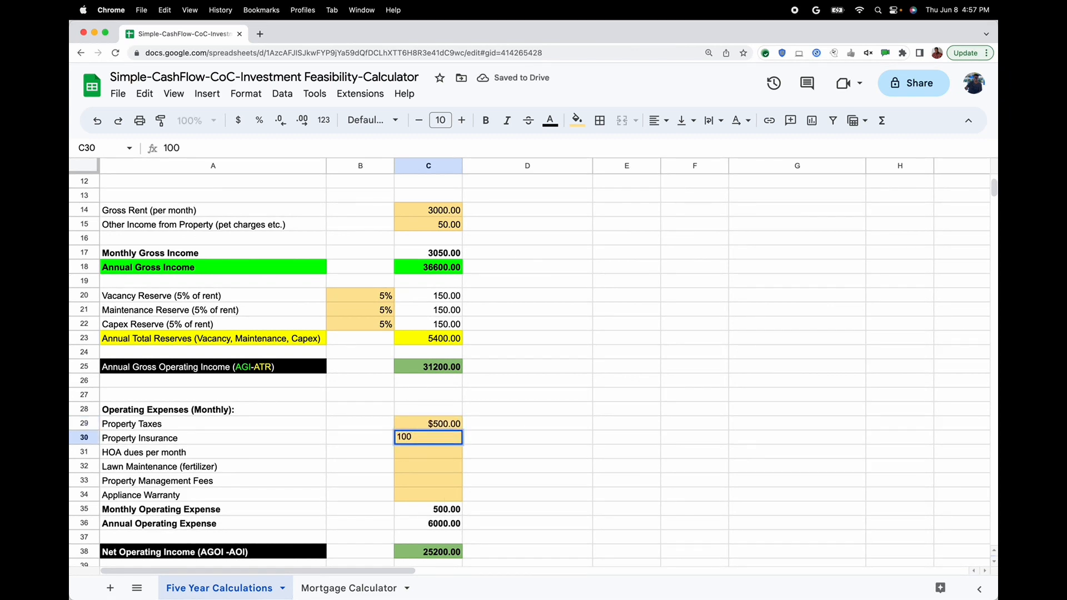
key("Return")
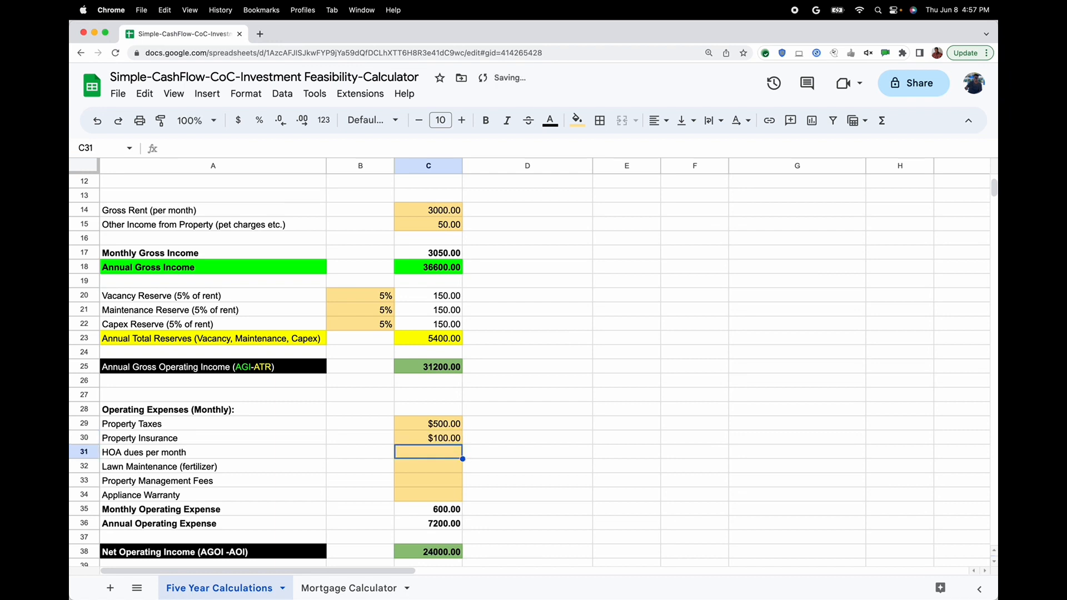
Enter 50 for HOA dues per month and 25 for Lawn Maintenance
type("50")
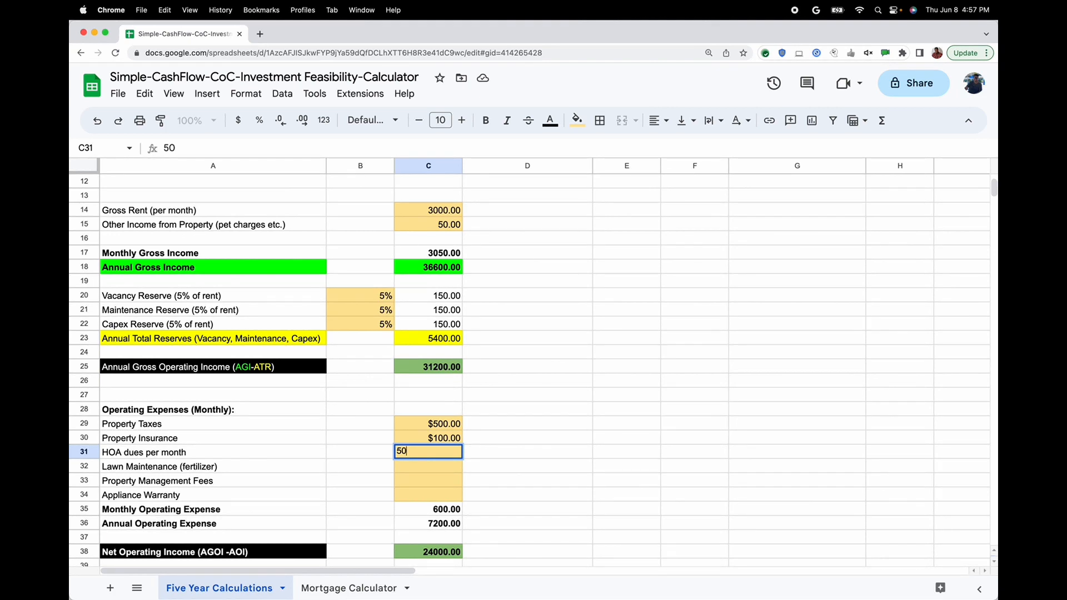
key("Return")
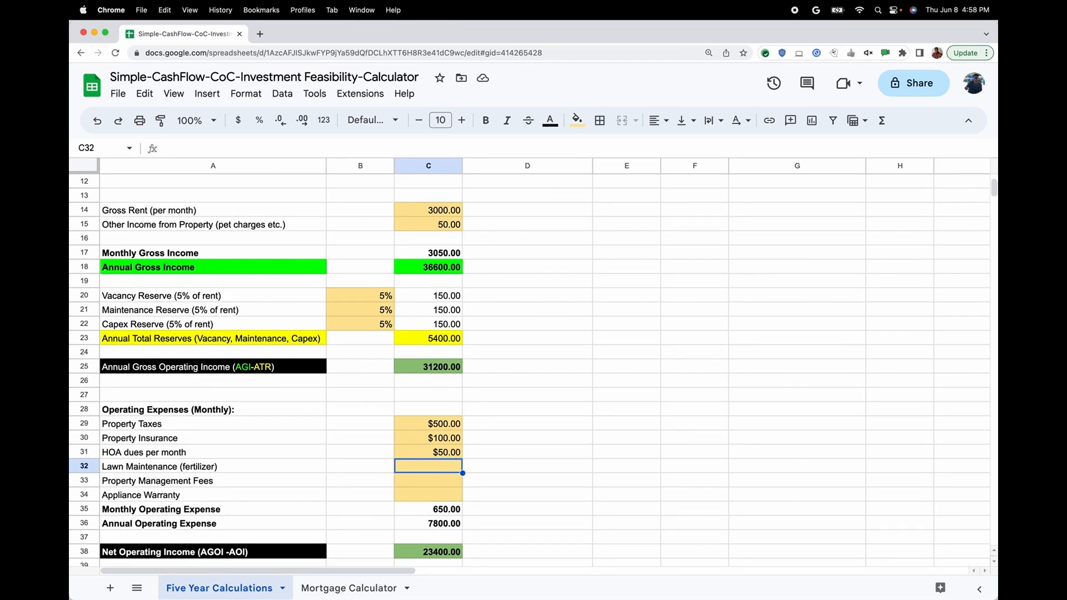
type("25")
key("Return")
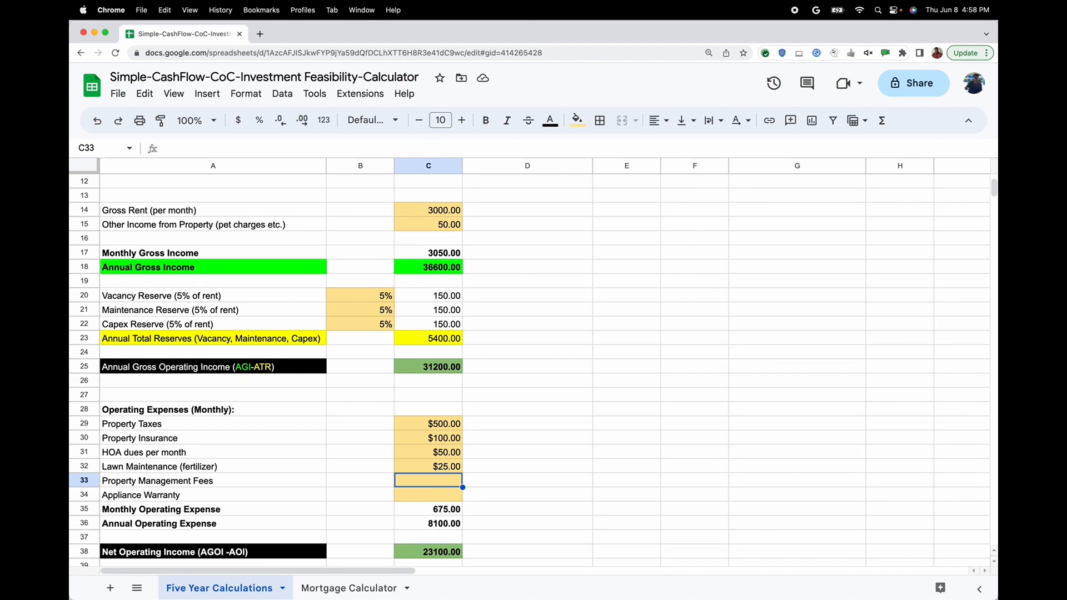
Enter 0 for both Property Management Fees and Appliance Warranty
type("0")
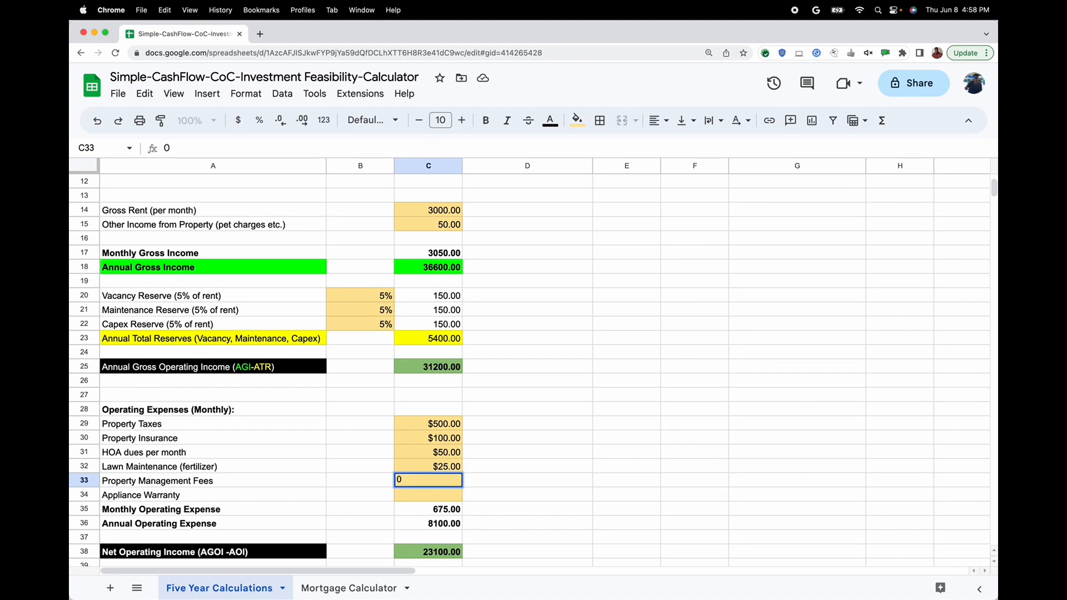
key("Return")
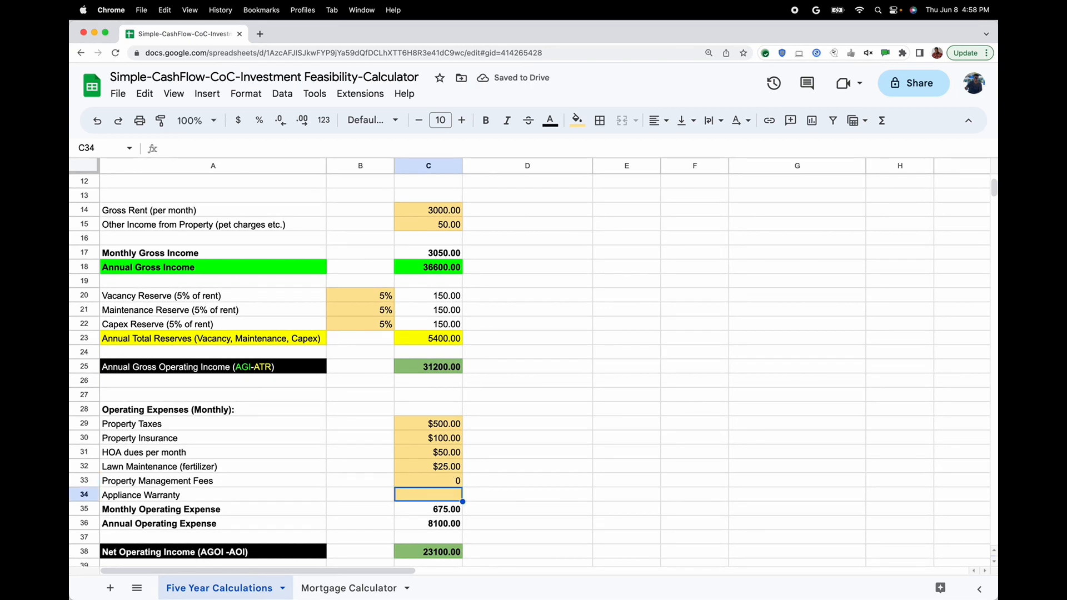
type("0")
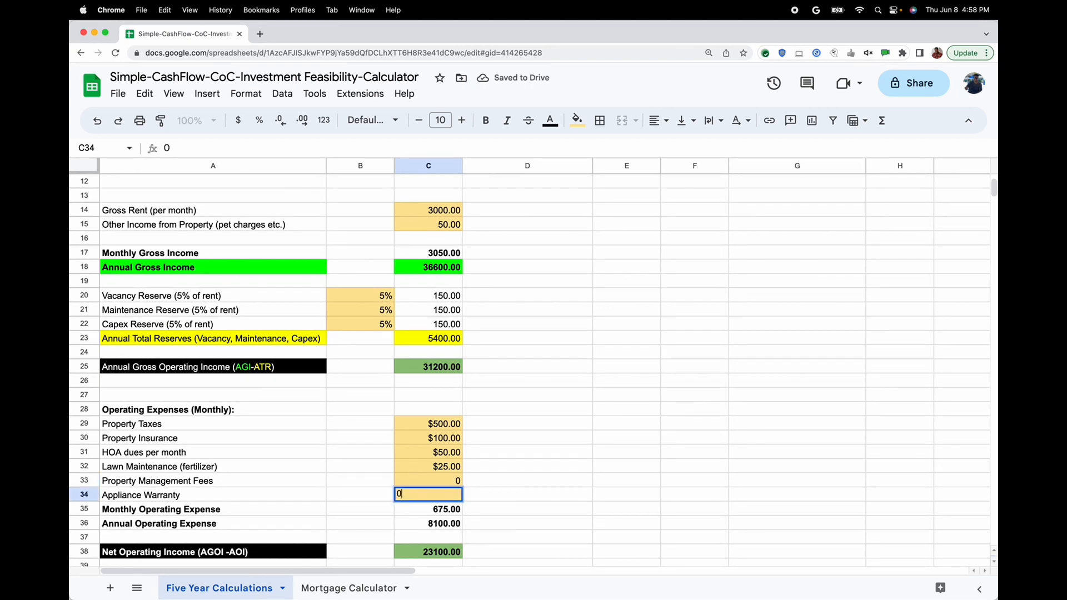
key("Return")
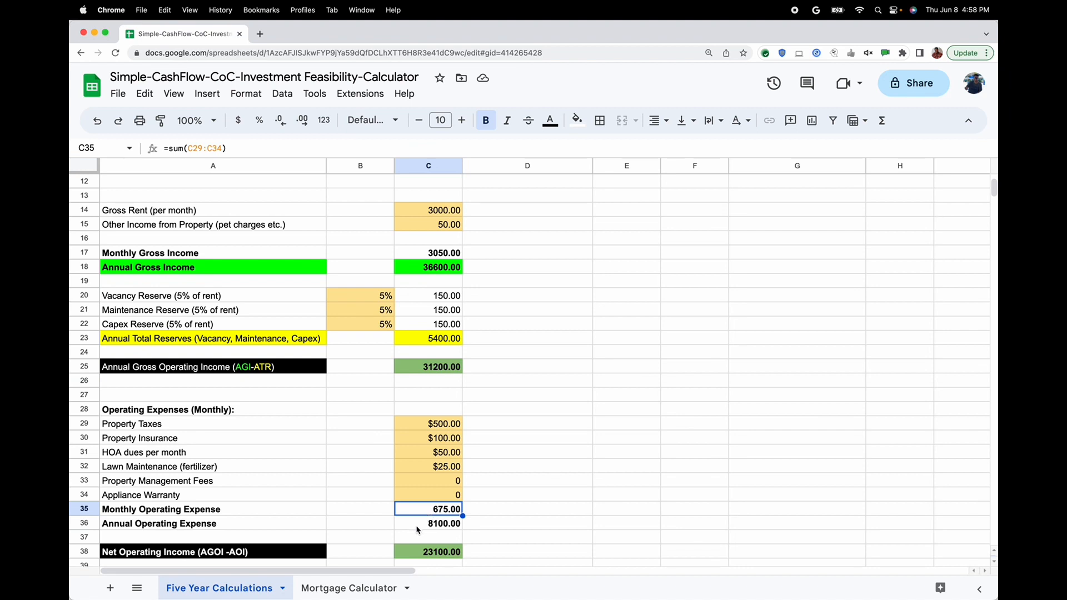
Examine the Annual Operating Expense and Net Operating Income formulas, plus the mortgage interest rate, term, payments per year and mortgage amount cells
left_click(417, 529)
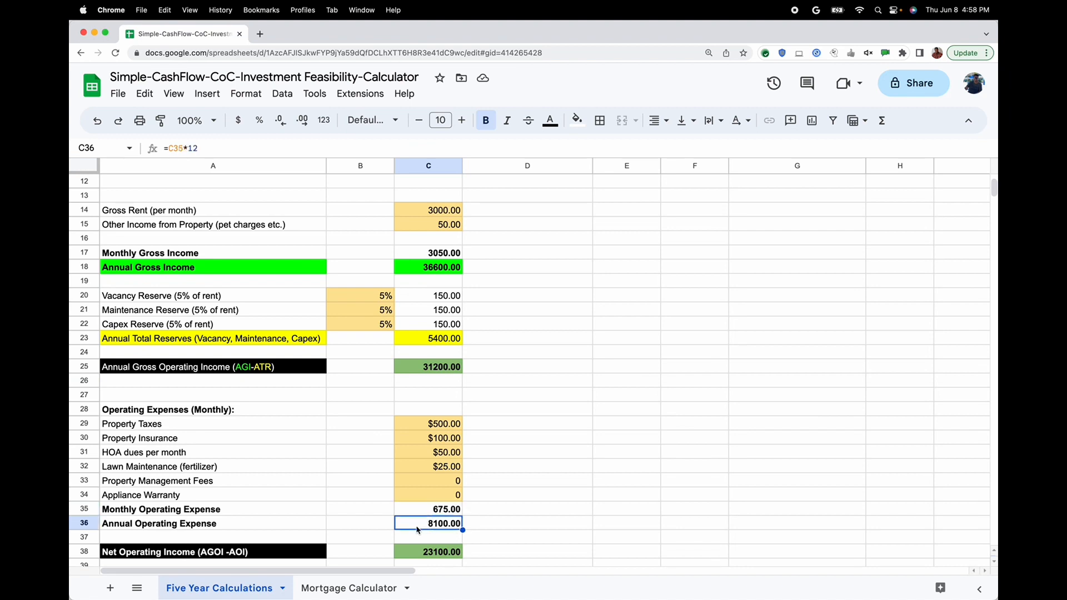
left_click(433, 554)
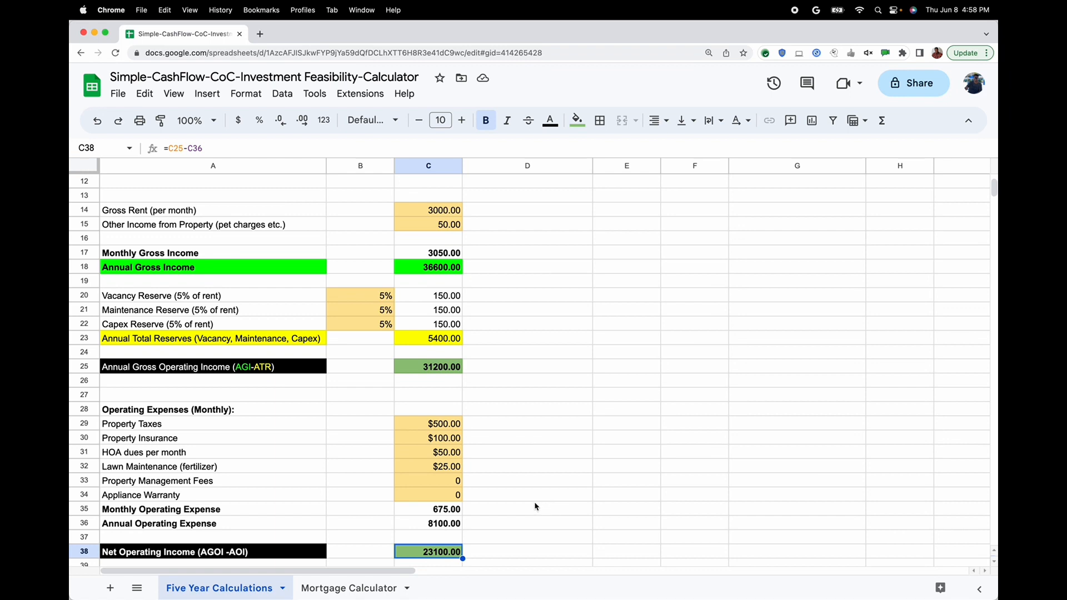
scroll(535, 507, "down", 3)
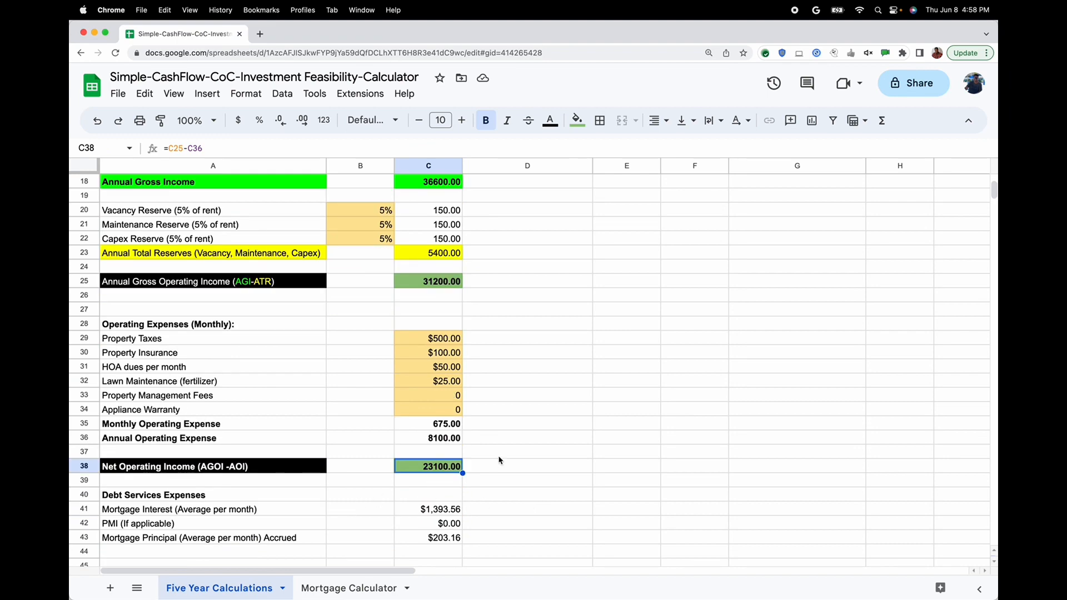
scroll(498, 460, "up", 6)
left_click(429, 254)
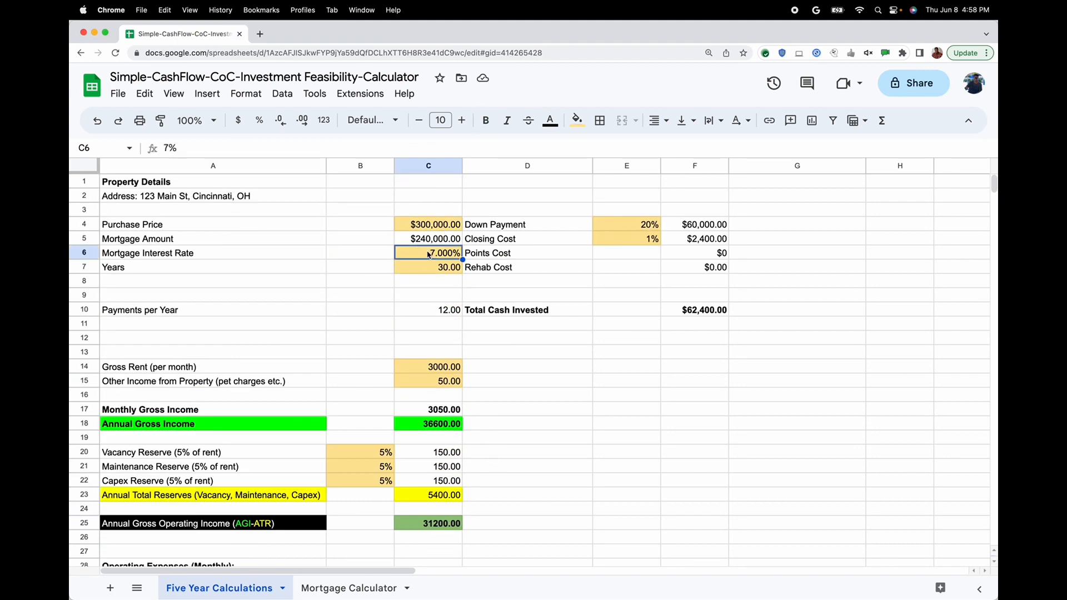
left_click(427, 273)
left_click(430, 314)
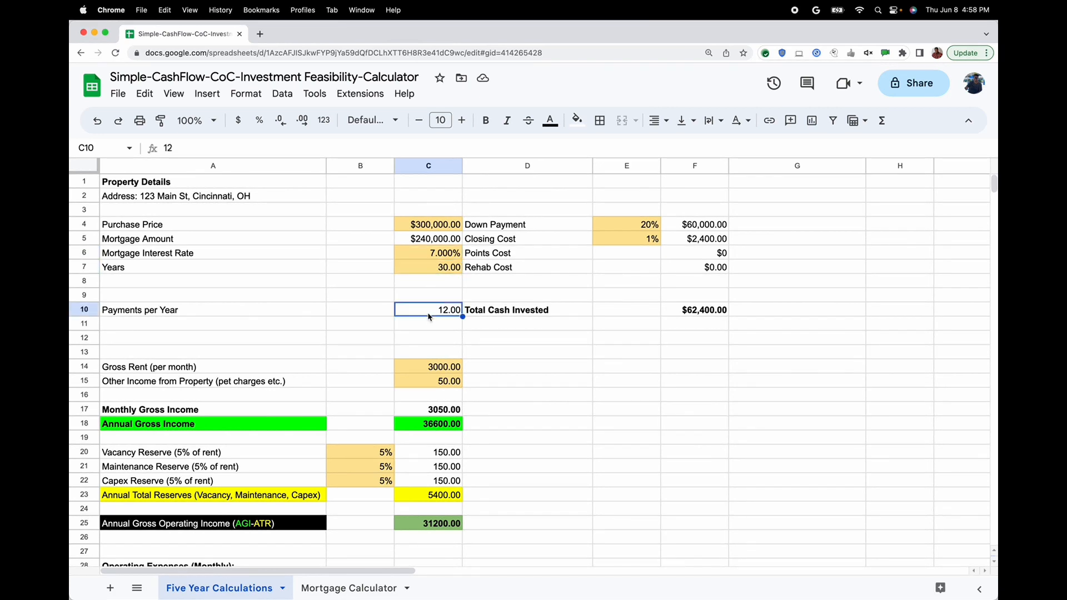
left_click(422, 240)
Examine the Debt Services Expenses cells for mortgage interest, PMI and principal, along with the monthly and annual debt service formulas
scroll(496, 423, "down", 6)
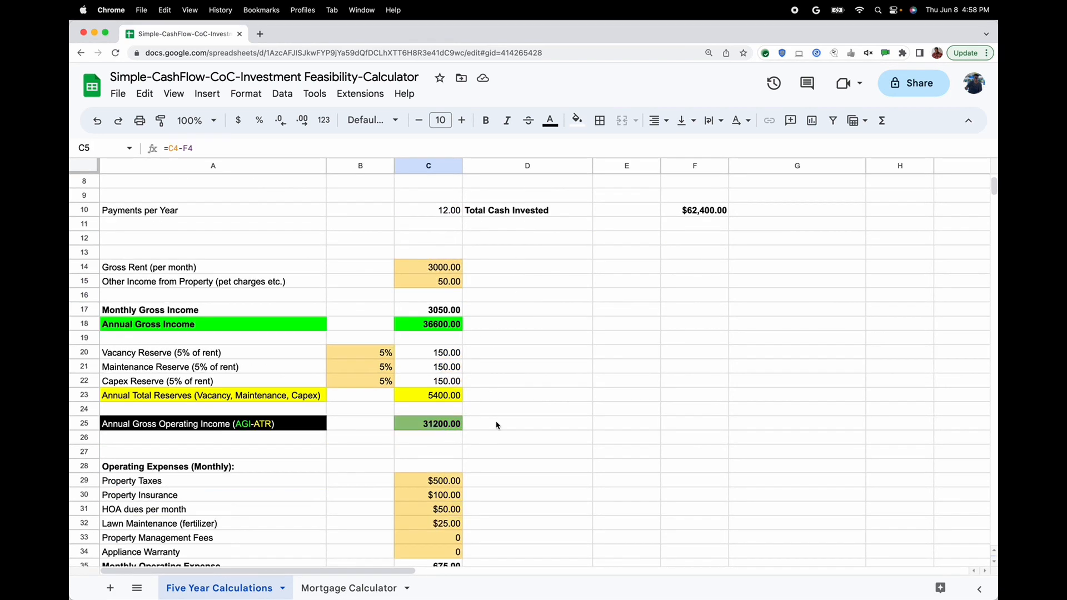
scroll(497, 425, "down", 2)
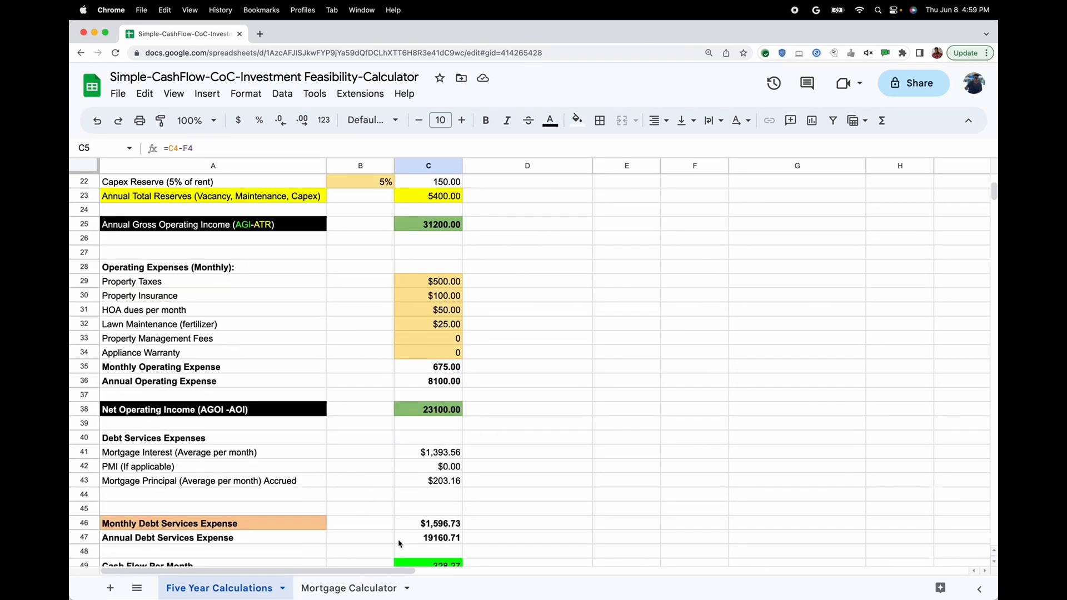
left_click(418, 456)
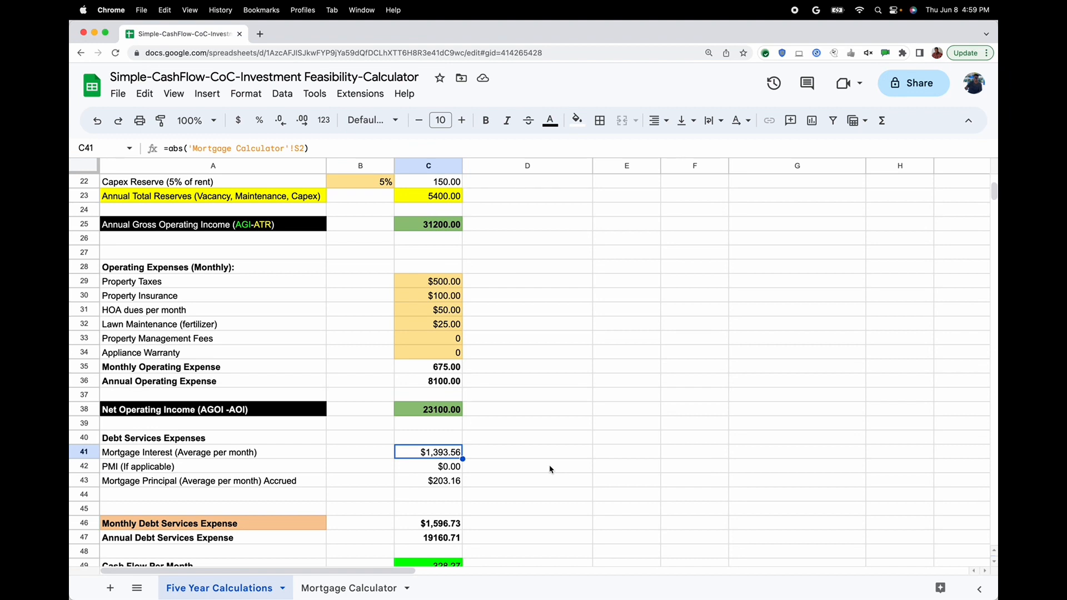
key("Down")
key("Down")
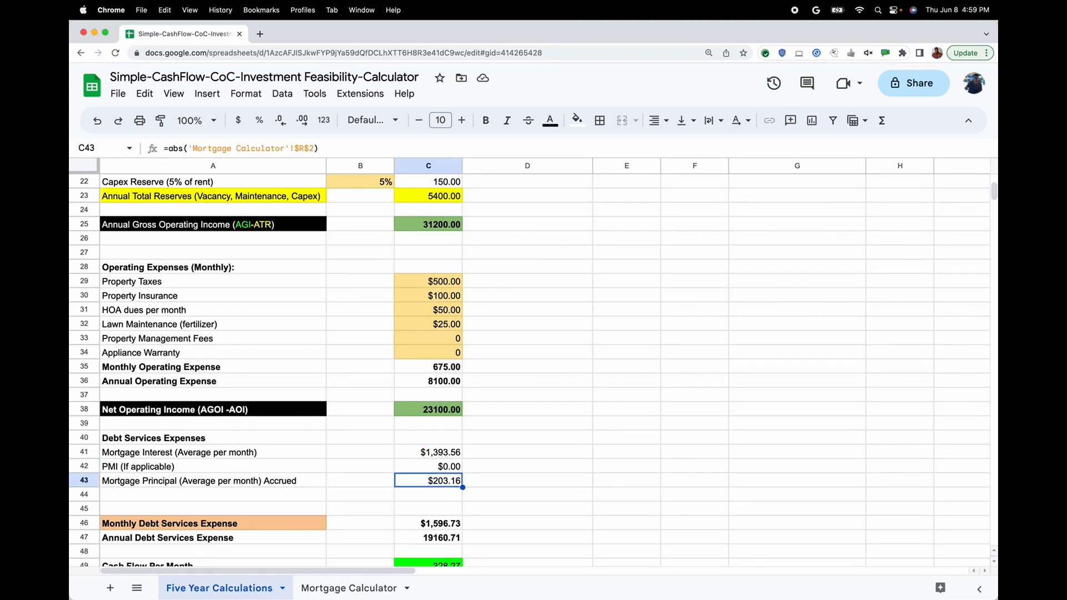
key("Up")
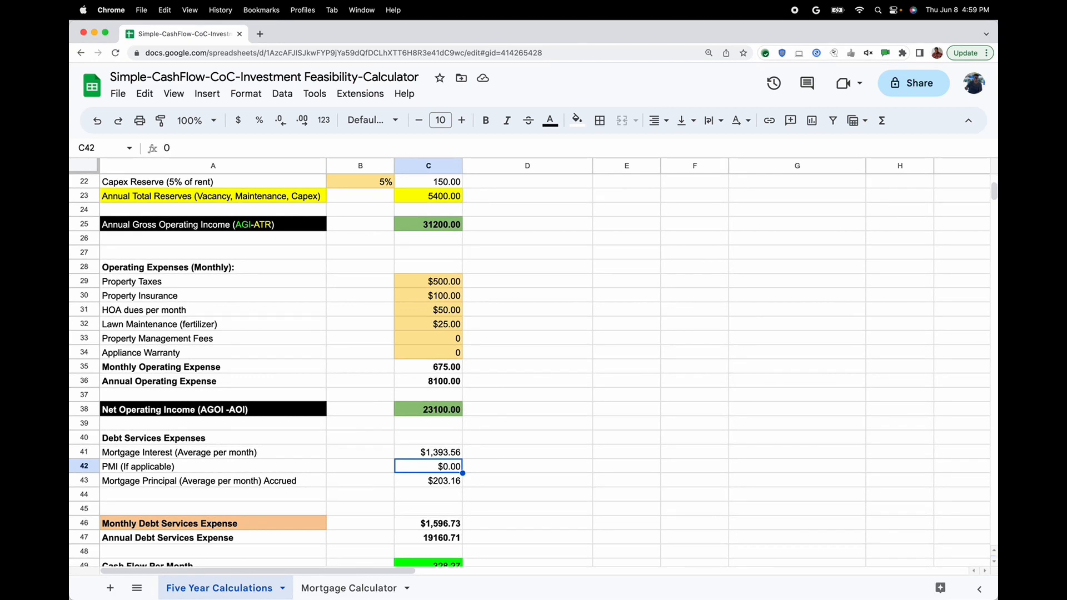
key("Down")
key("Down")
key("Down")
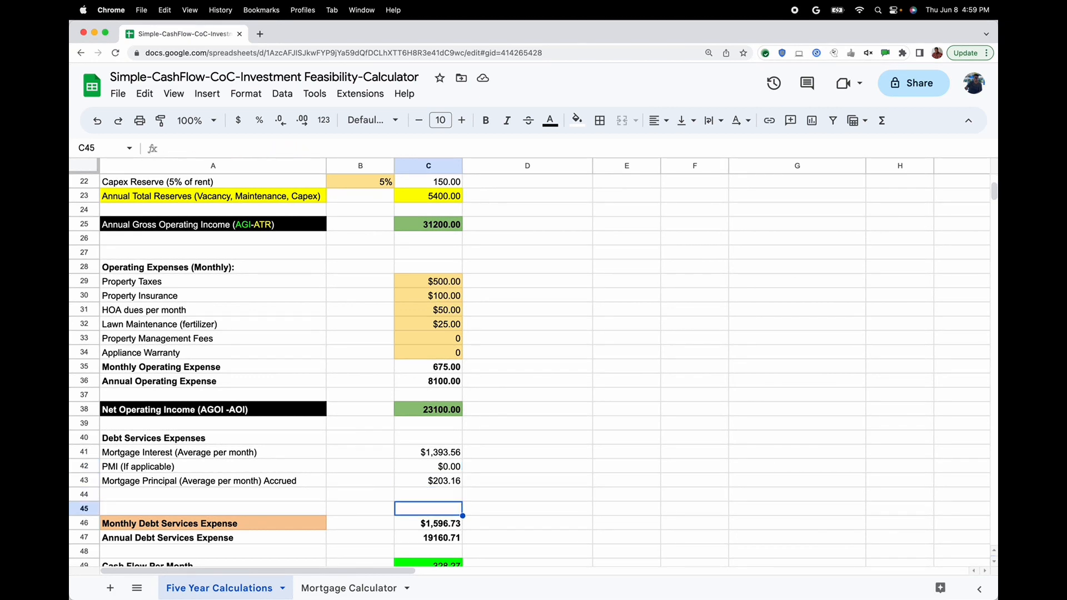
key("Down")
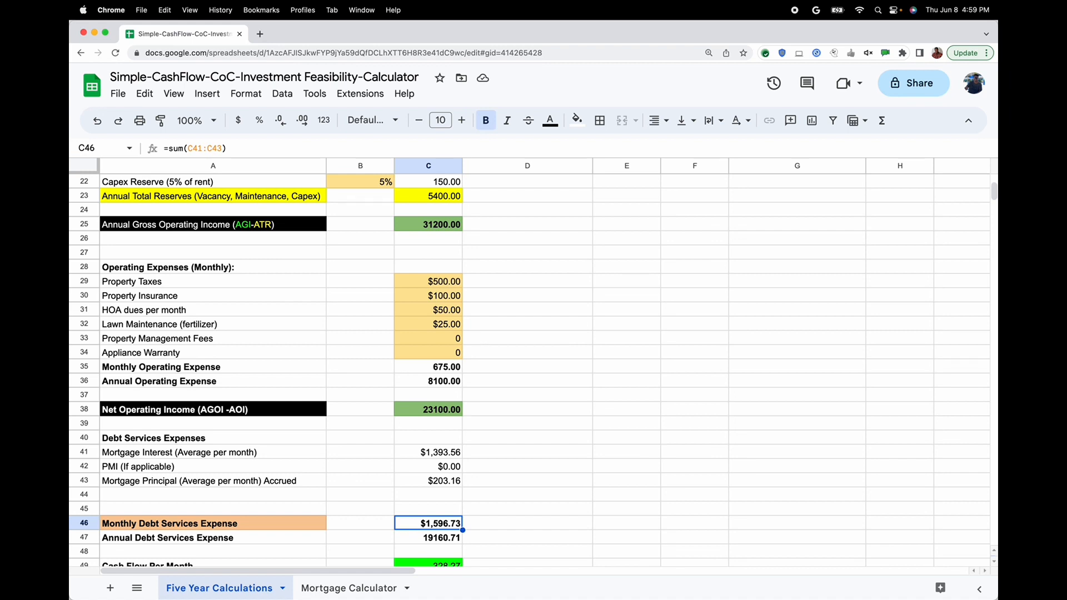
key("Down")
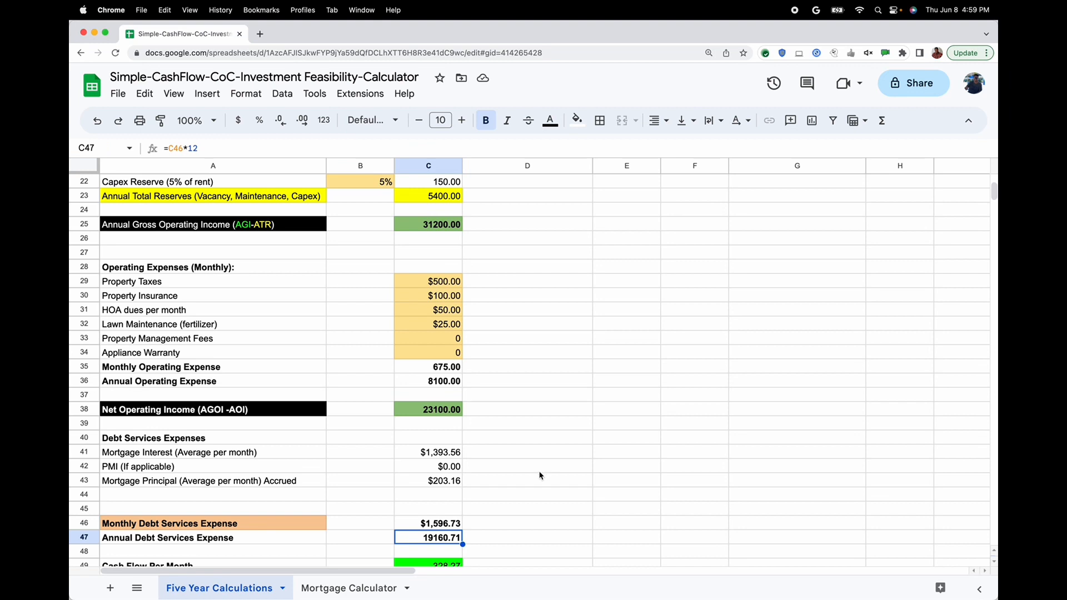
Review the Cash Flow Per Month, Annual Cash flow and Cash On Cash Returns formulas against the property's purchase and investment figures
scroll(527, 478, "down", 3)
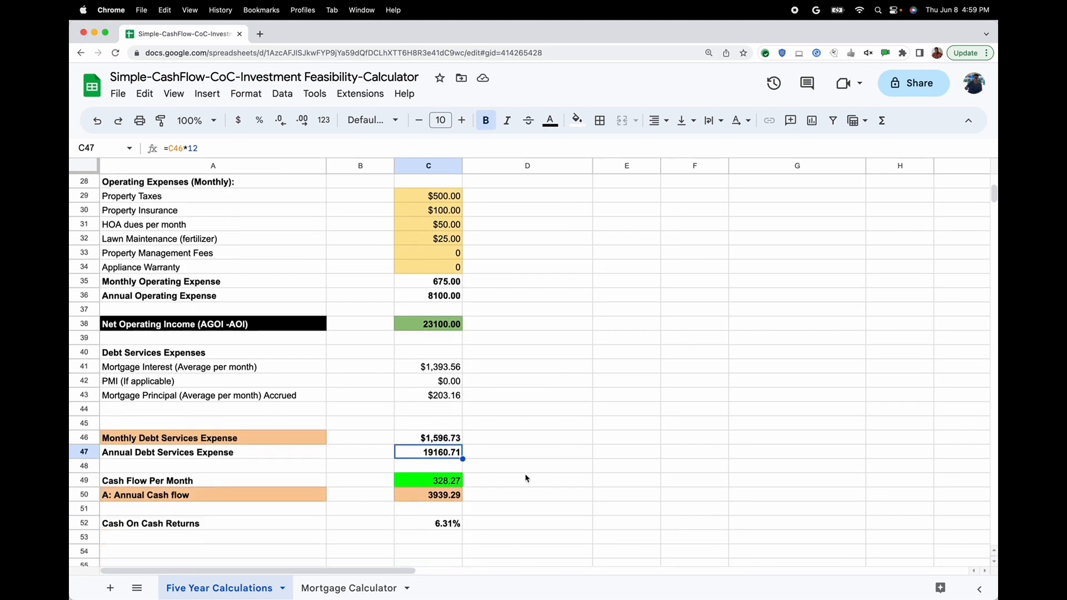
left_click(429, 480)
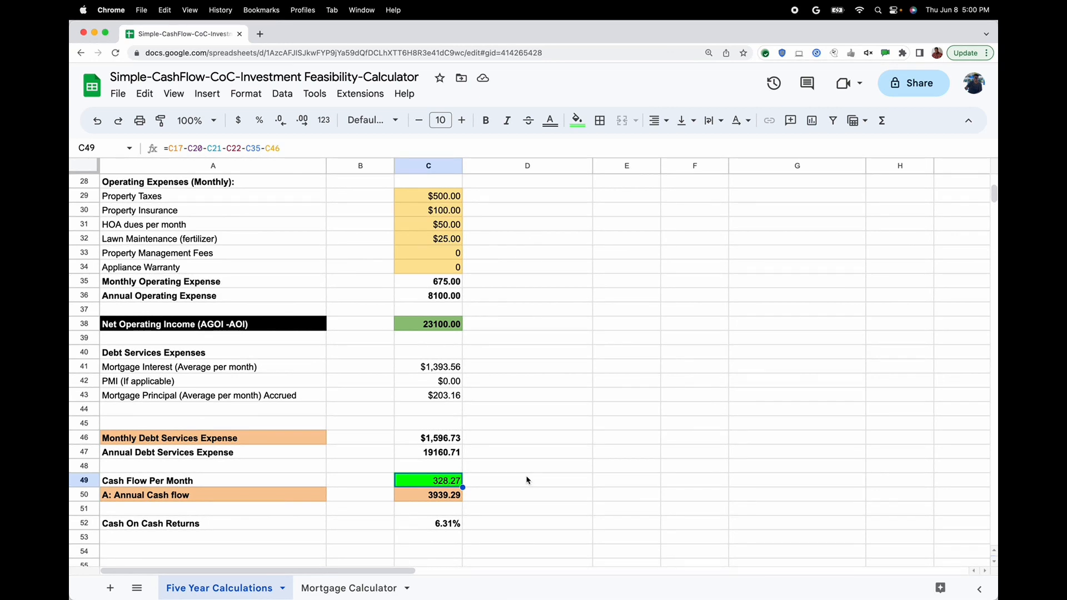
left_click(426, 524)
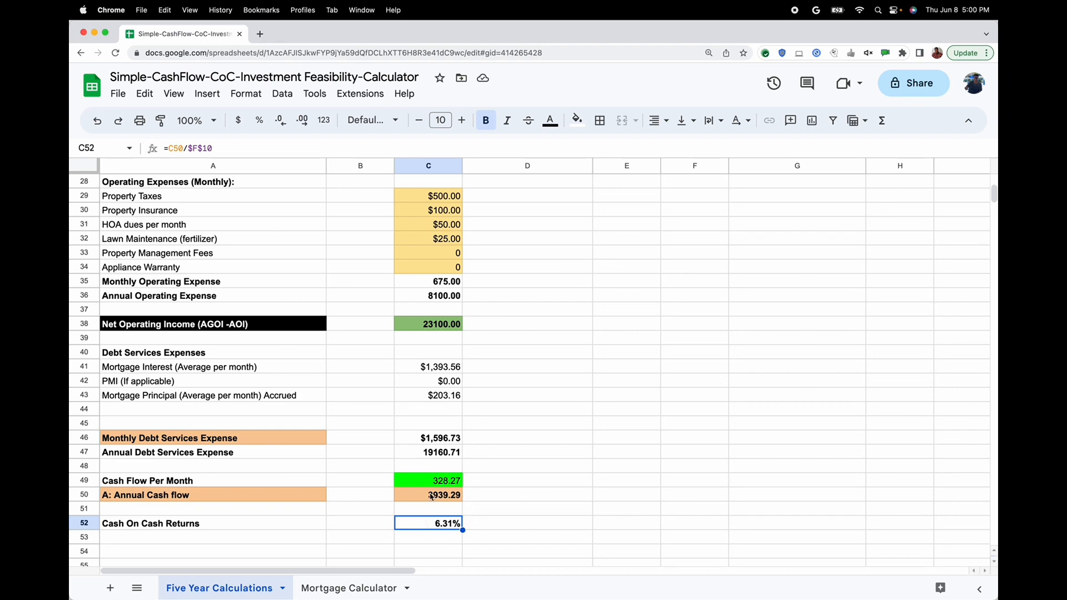
scroll(572, 468, "up", 6)
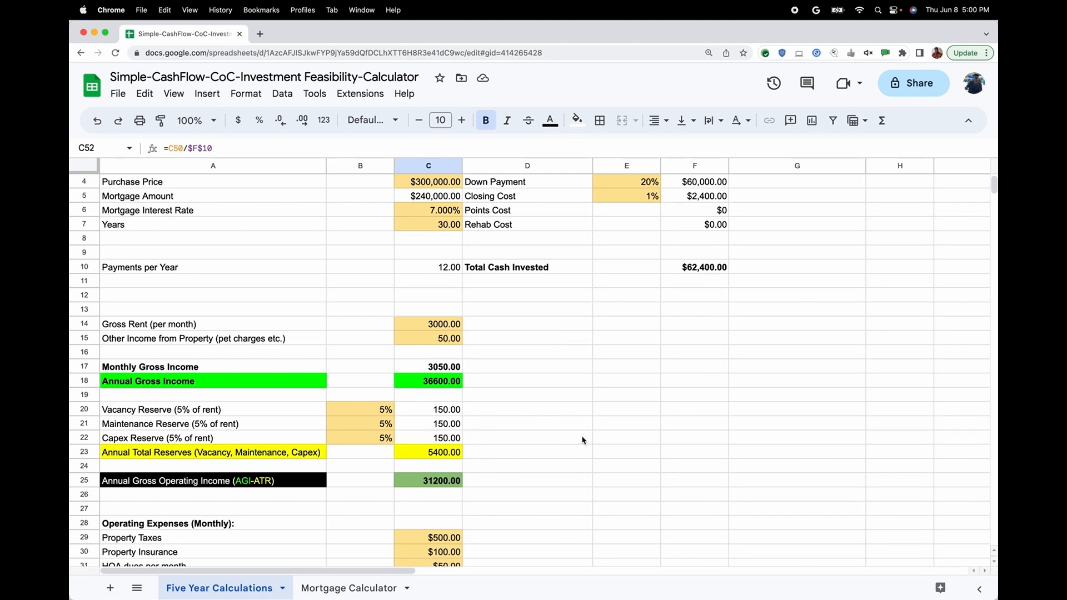
scroll(582, 441, "down", 7)
scroll(582, 440, "up", 10)
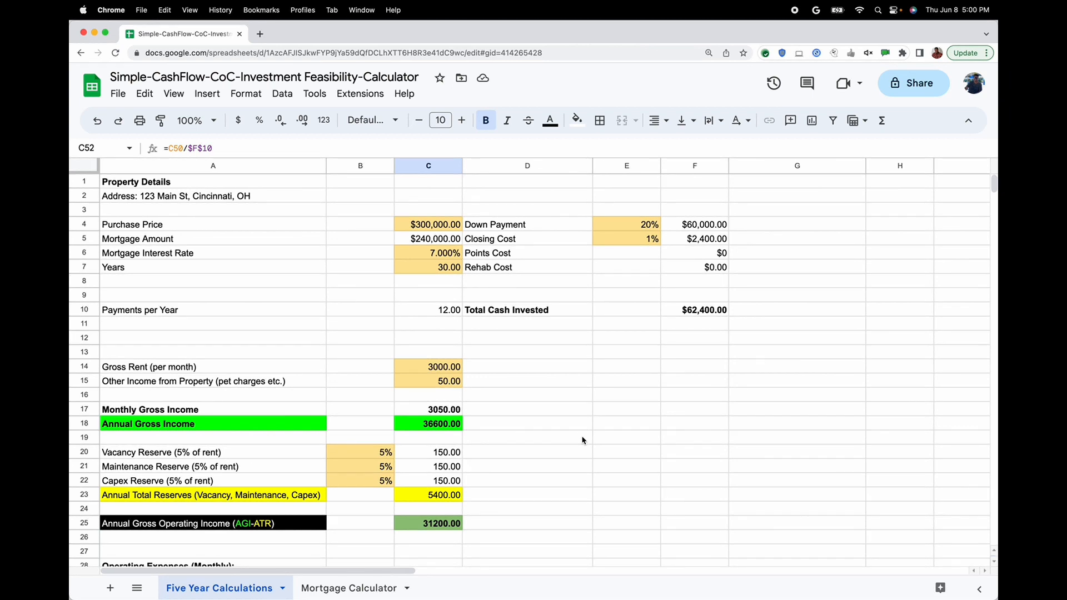
scroll(582, 440, "down", 8)
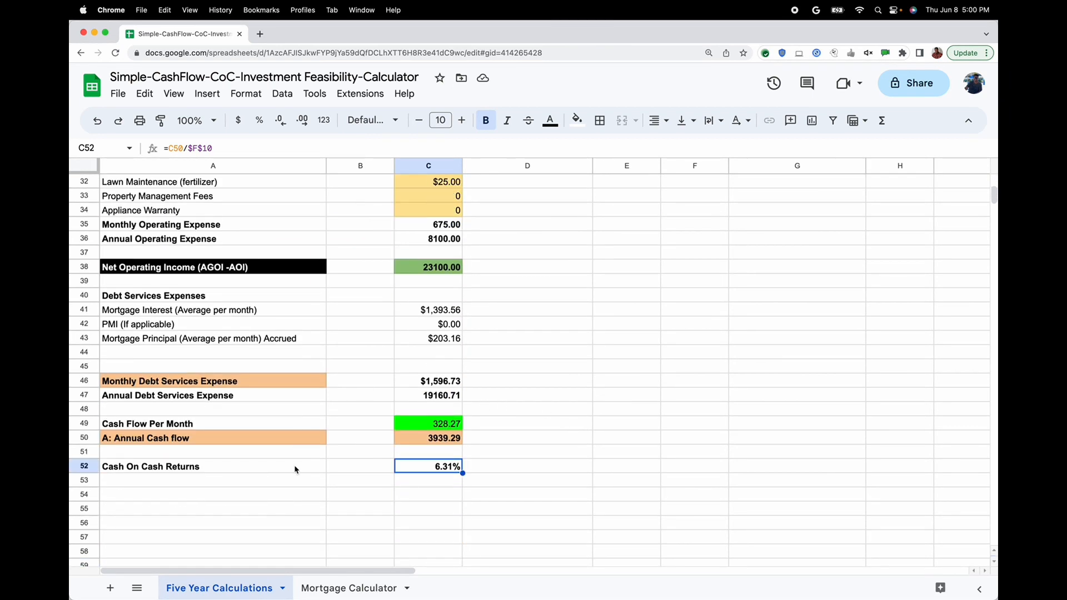
left_click(448, 440)
left_click(437, 470)
scroll(621, 514, "up", 10)
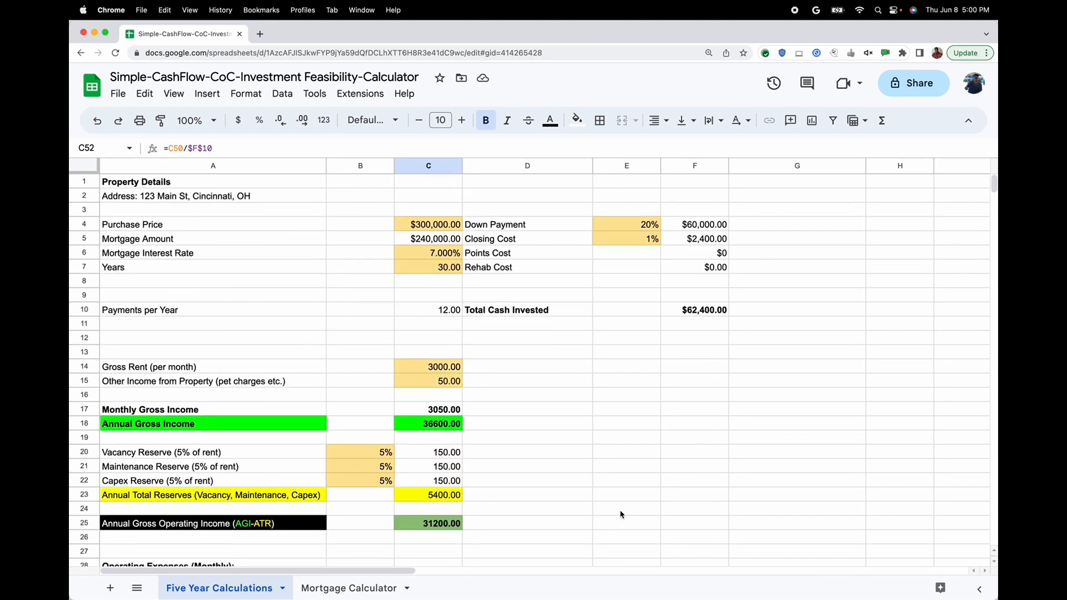